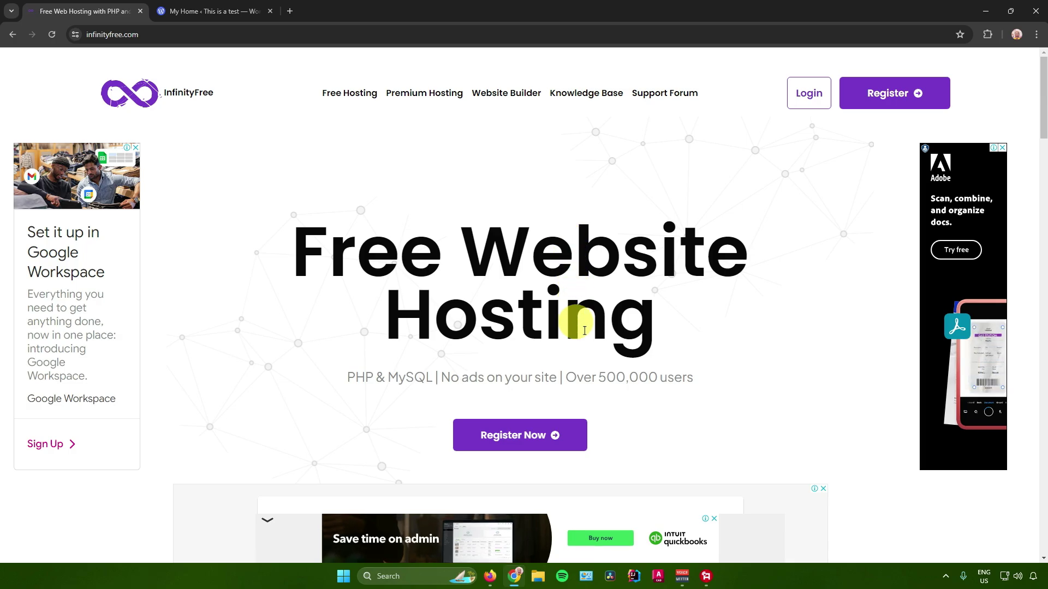
# Step: Open the InfinityFree registration form and submit the sign-up with the account e-mail and password
pyautogui.click(538, 433)
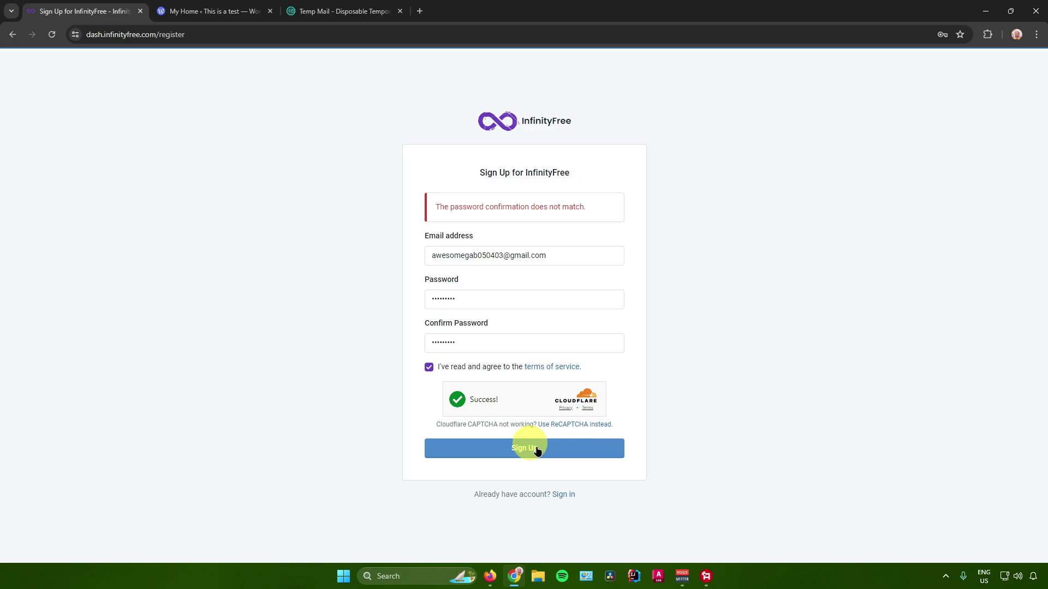
pyautogui.click(536, 450)
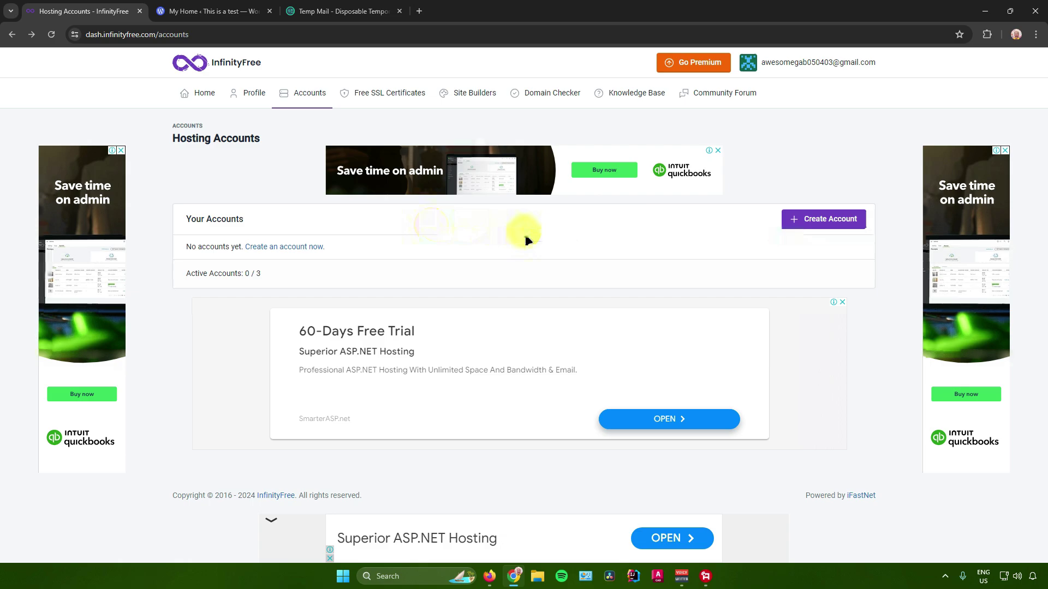
# Step: Start creating a hosting account, review the available plans and choose the free $0 InfinityFree plan
pyautogui.click(807, 218)
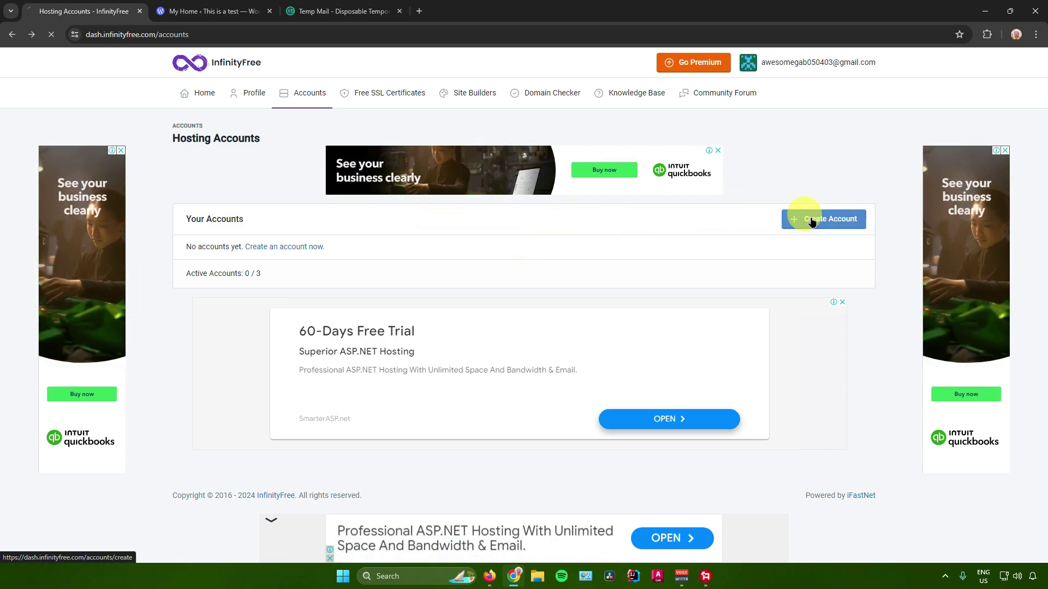
pyautogui.scroll(-1, 547, 221)
pyautogui.scroll(-4, 468, 238)
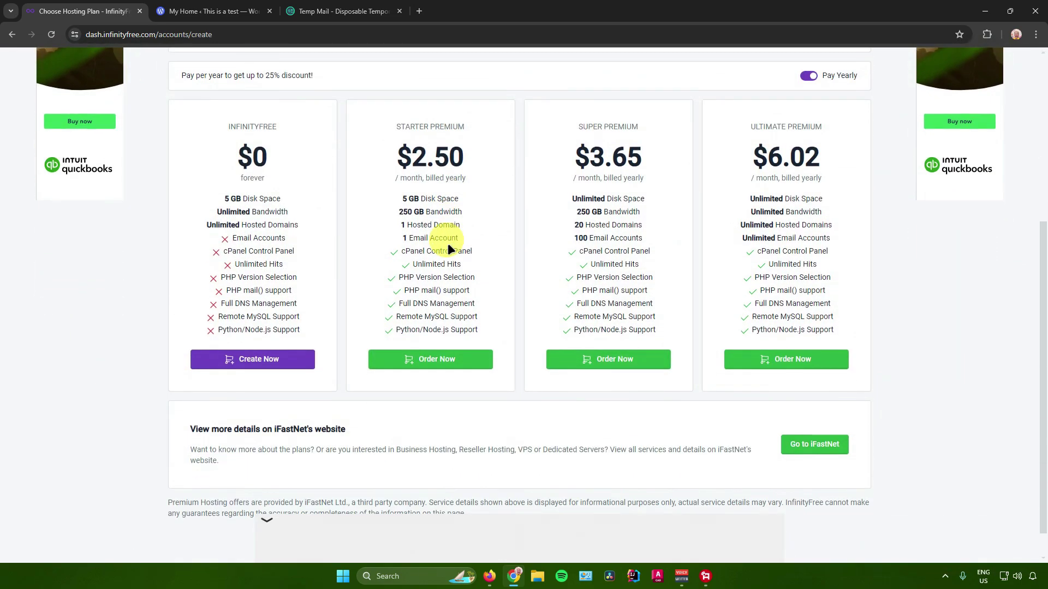
pyautogui.scroll(5, 445, 245)
pyautogui.scroll(-2, 426, 240)
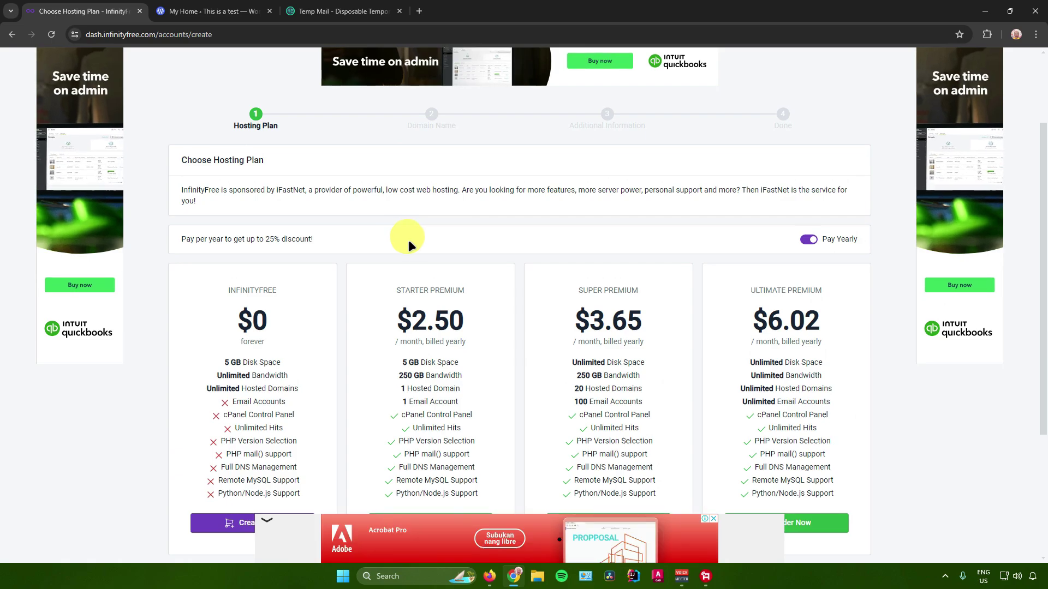
pyautogui.scroll(-5, 408, 240)
pyautogui.scroll(-1, 406, 242)
pyautogui.scroll(2, 398, 235)
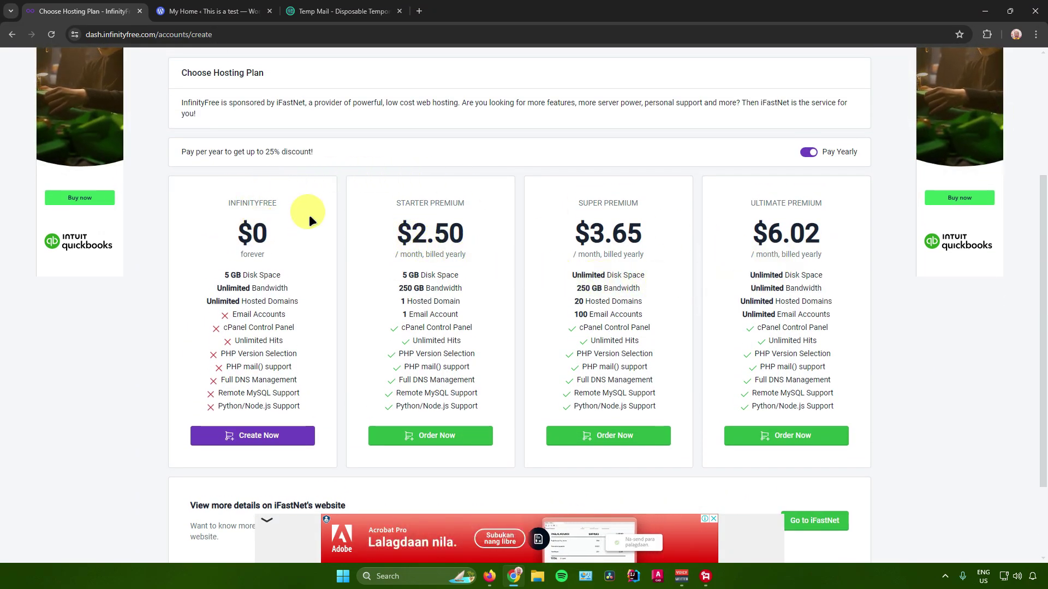
pyautogui.scroll(1, 313, 237)
pyautogui.scroll(-3, 314, 242)
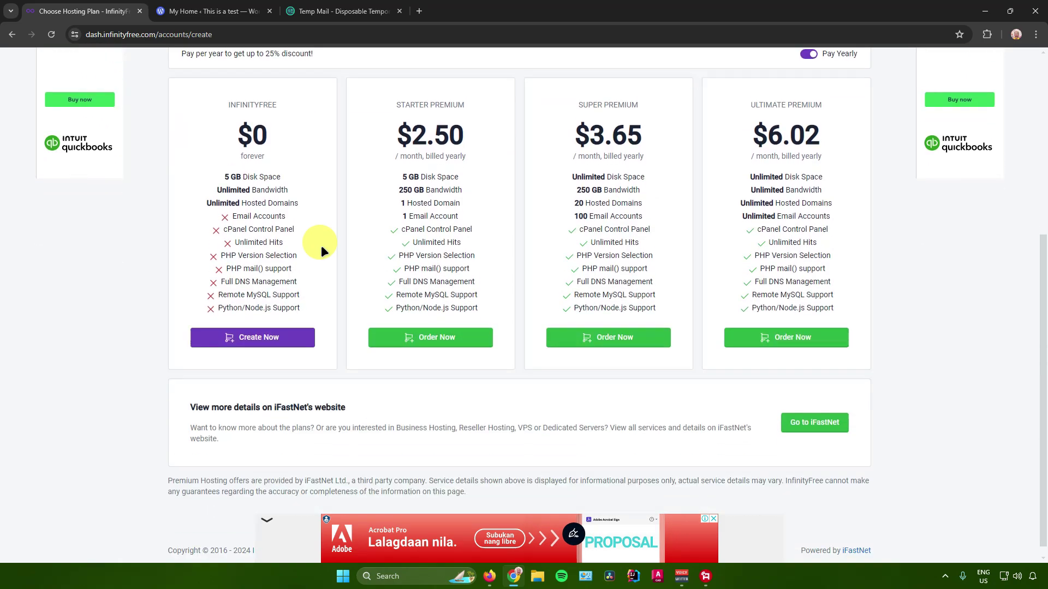
pyautogui.click(257, 327)
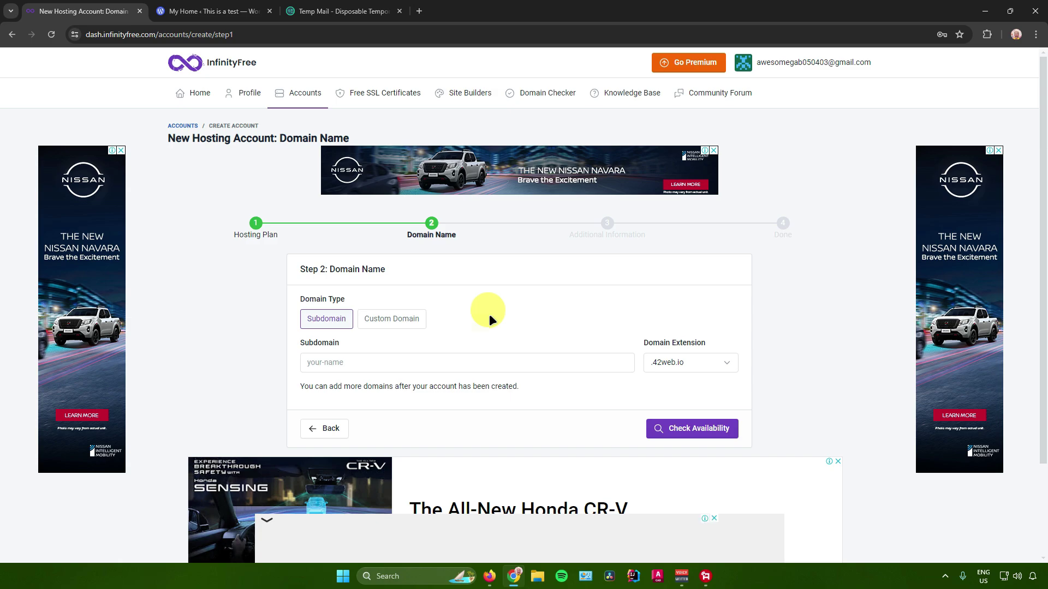
# Step: Choose the Subdomain type, enter samplewebsitewp with the .free.nf extension, and check its availability
pyautogui.scroll(-2, 483, 310)
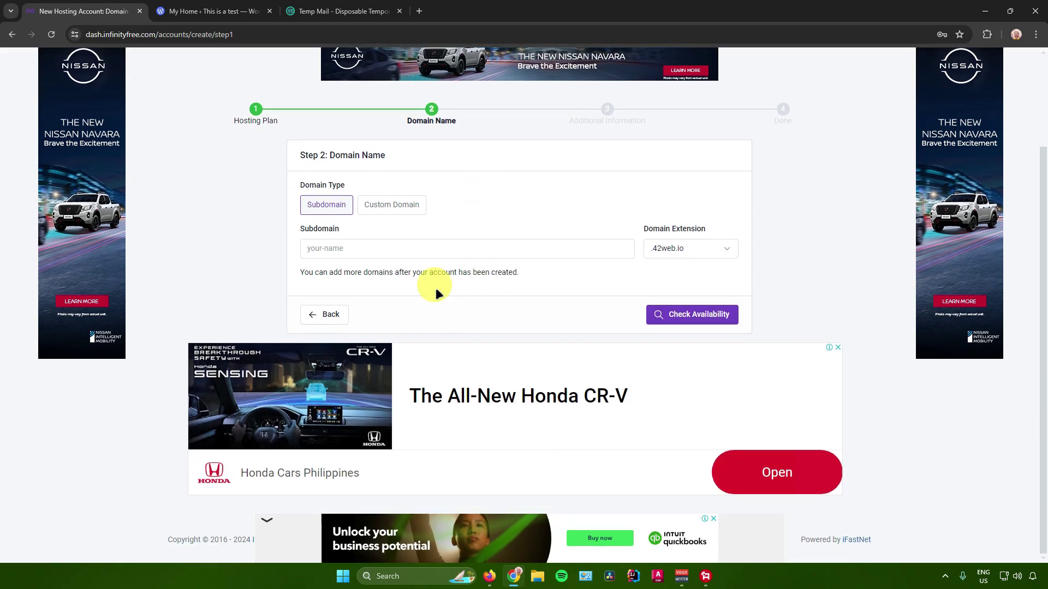
pyautogui.click(390, 205)
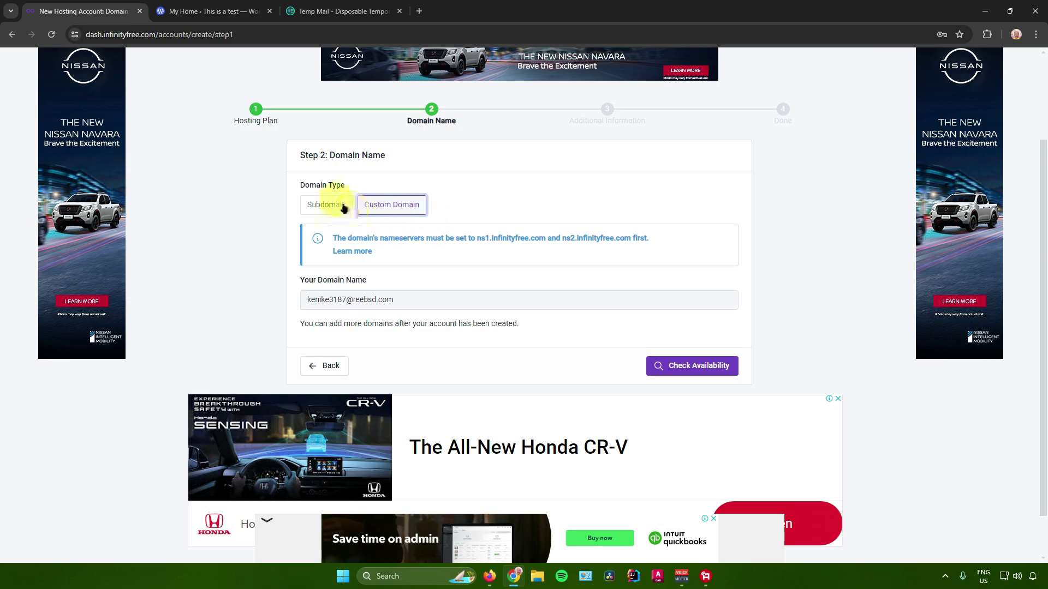
pyautogui.click(343, 207)
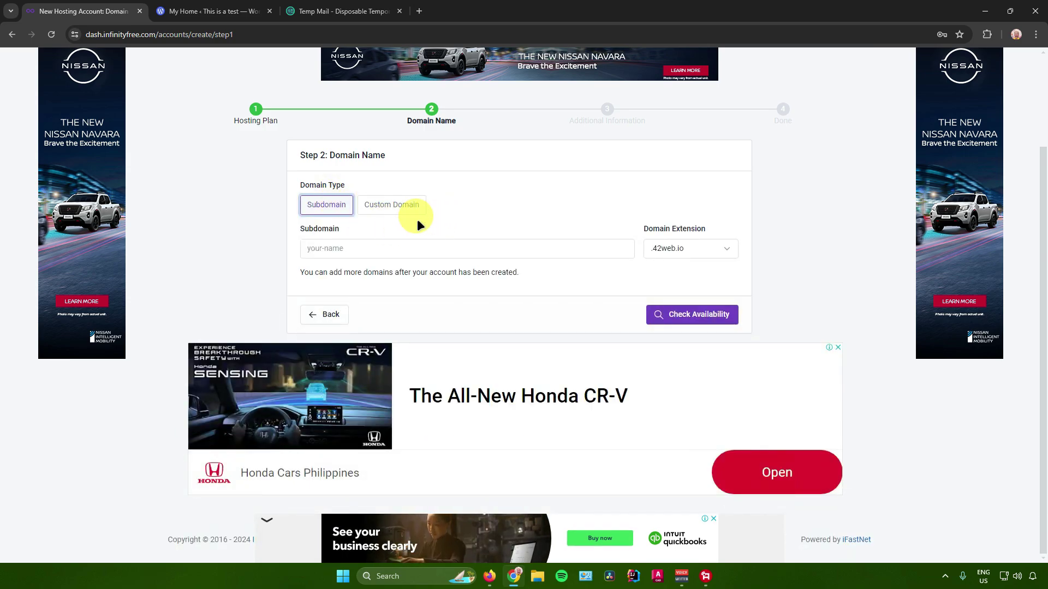
pyautogui.click(354, 250)
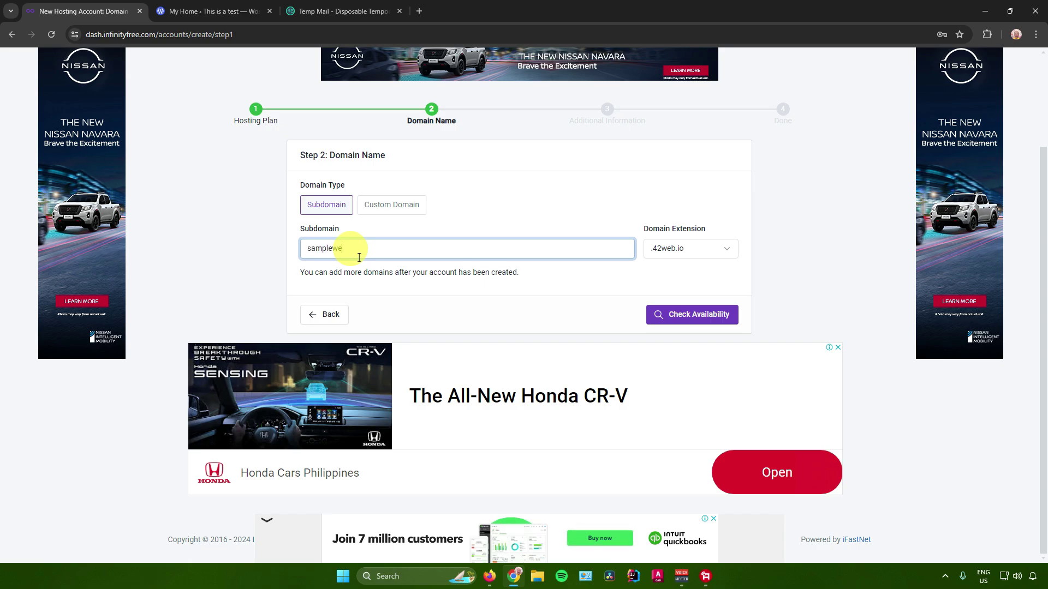
pyautogui.write('samplewebsitewp')
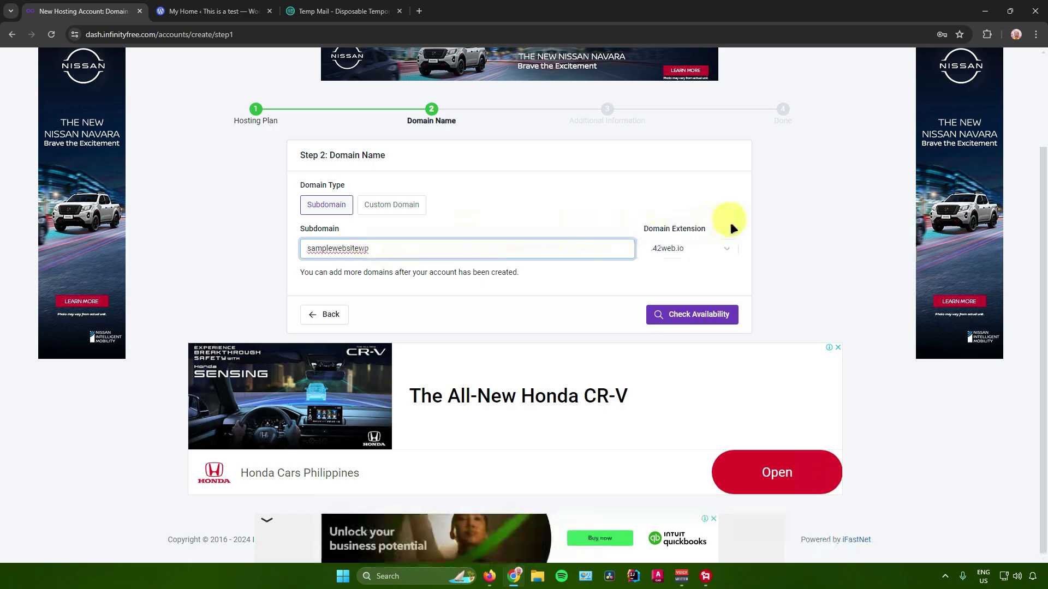
pyautogui.click(681, 251)
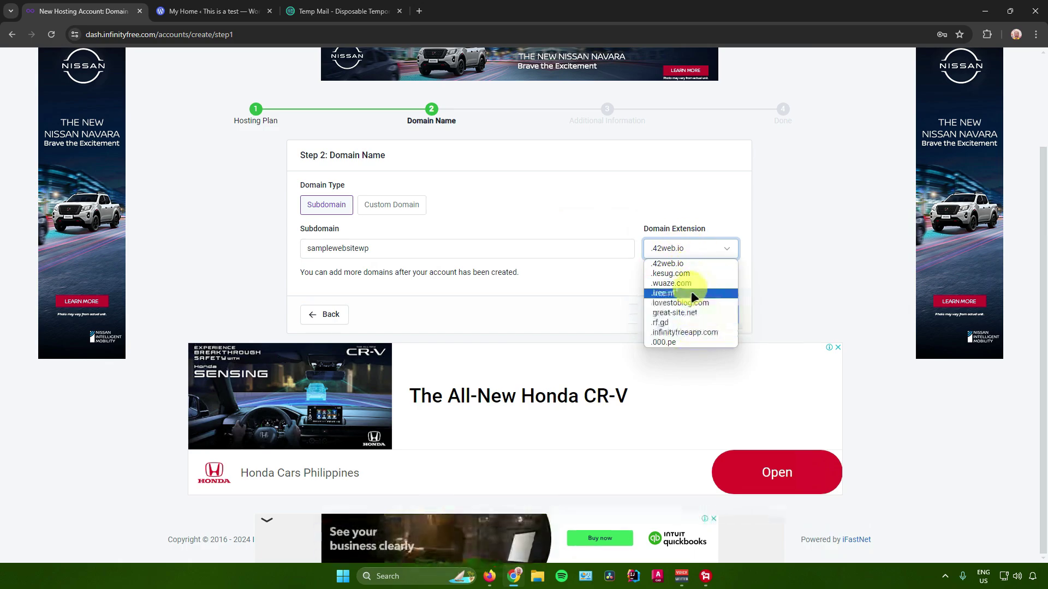
pyautogui.click(676, 293)
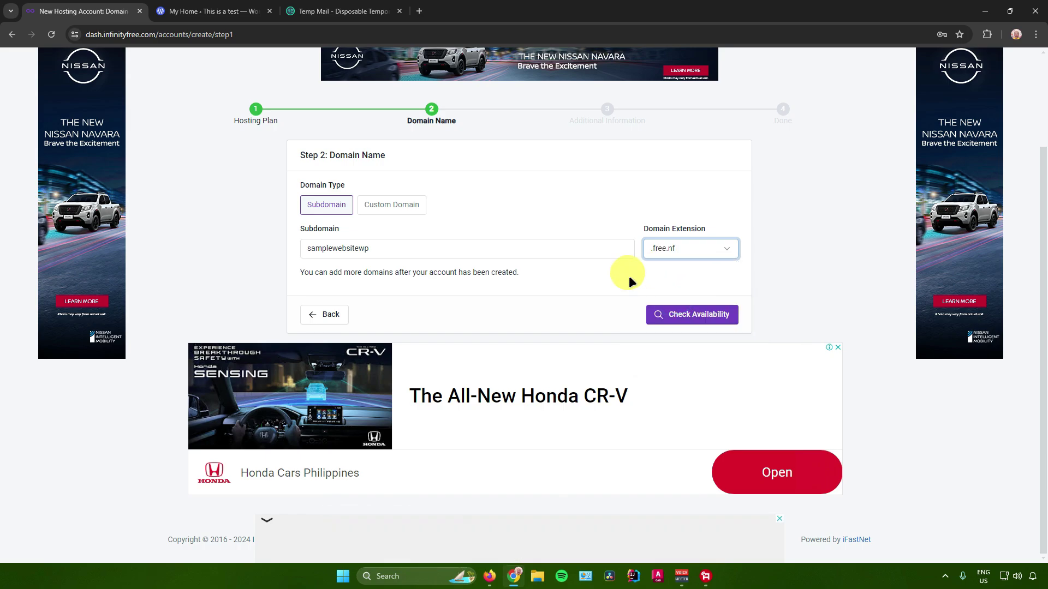
pyautogui.click(687, 319)
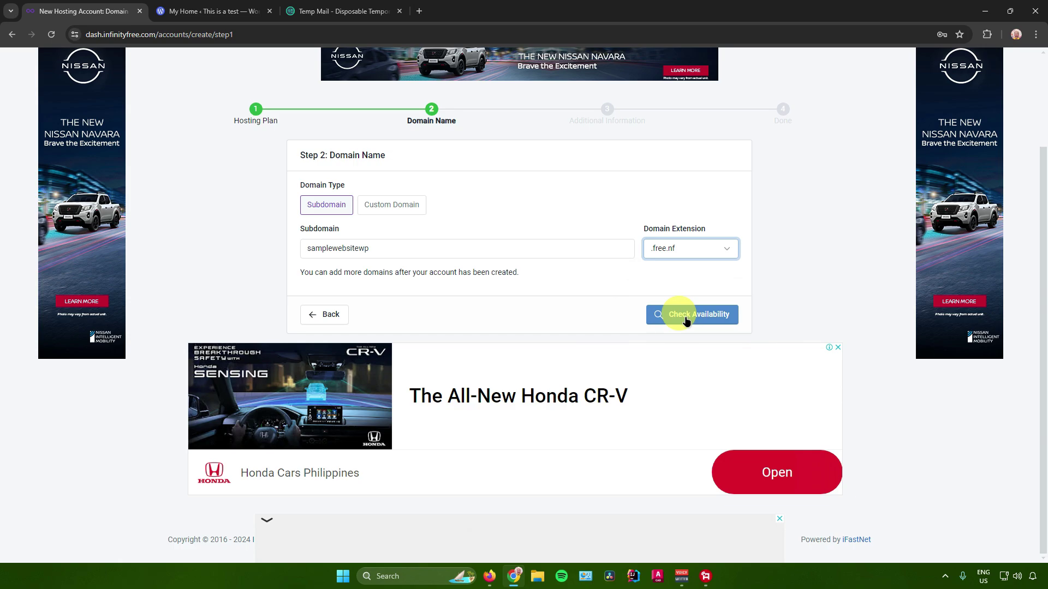
pyautogui.click(686, 318)
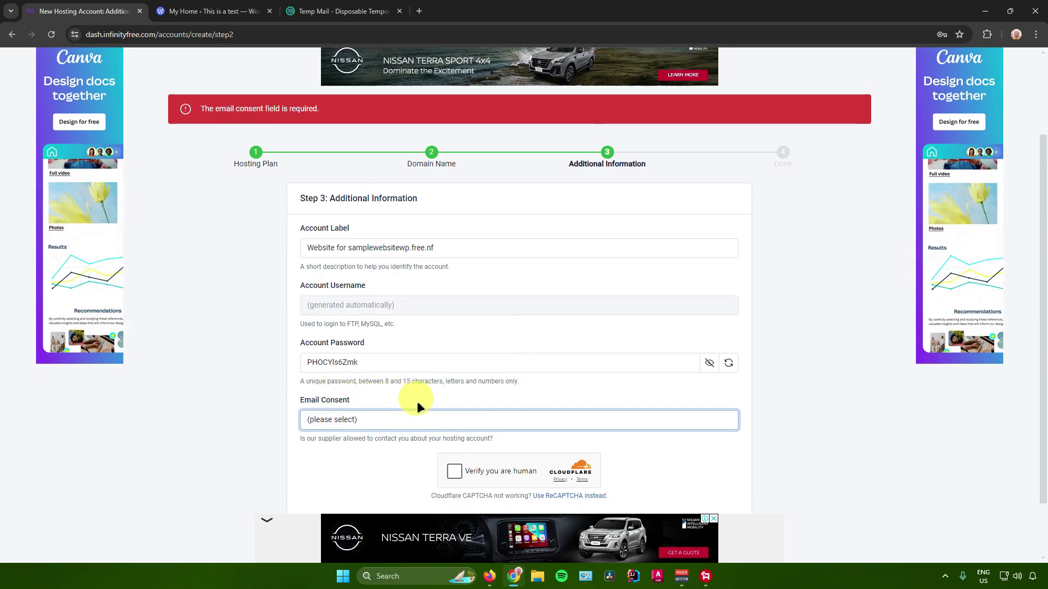
# Step: Set the email consent to I Approve, complete the human verification and create the hosting account
pyautogui.click(389, 420)
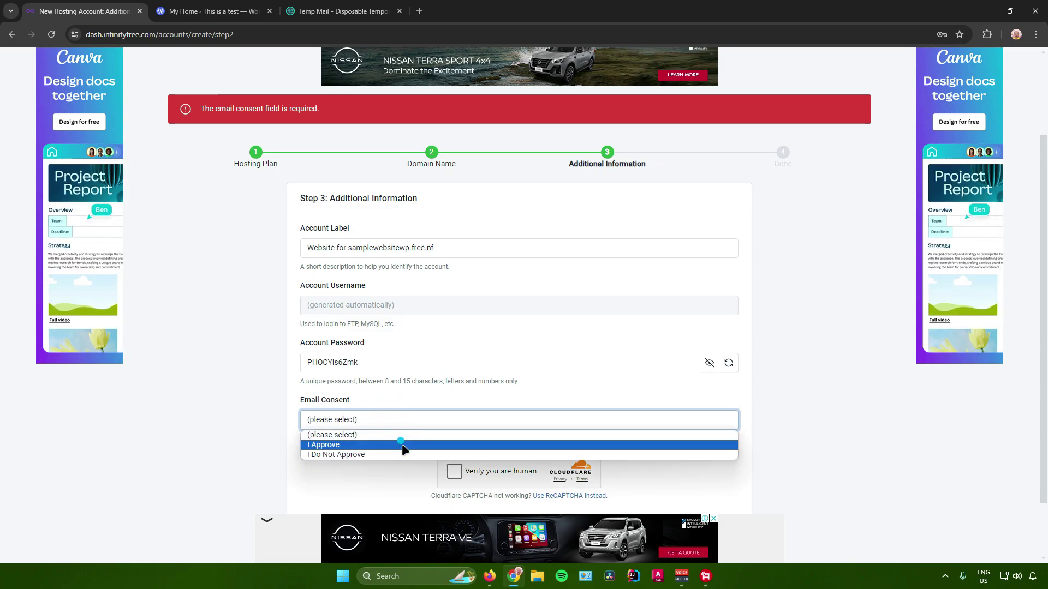
pyautogui.click(401, 443)
pyautogui.click(454, 471)
pyautogui.scroll(-2, 415, 425)
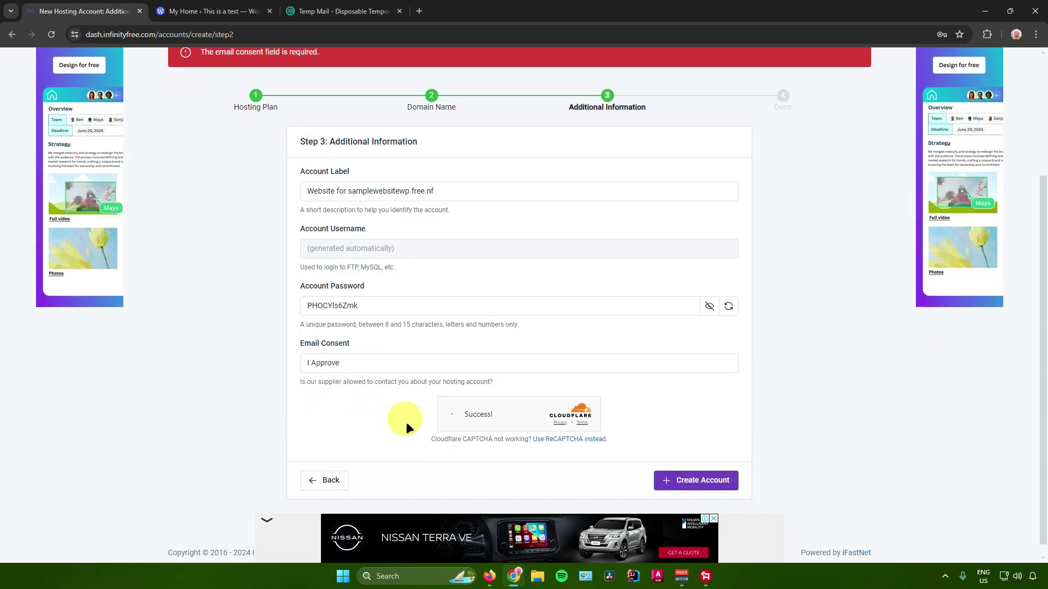
pyautogui.click(689, 468)
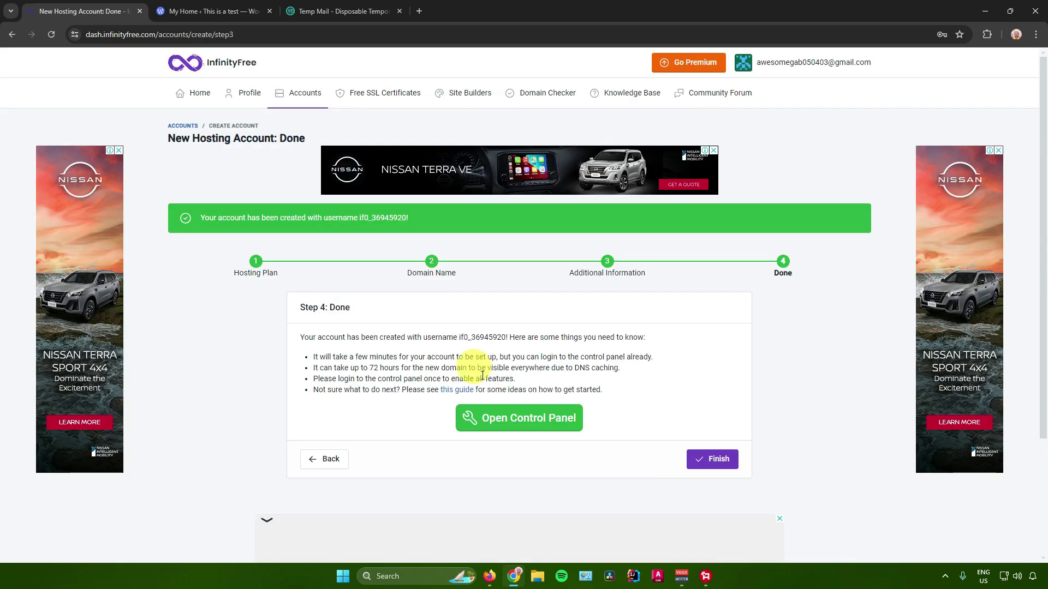
# Step: Open the new hosting account's control panel and approve receiving service e-mails
pyautogui.click(704, 459)
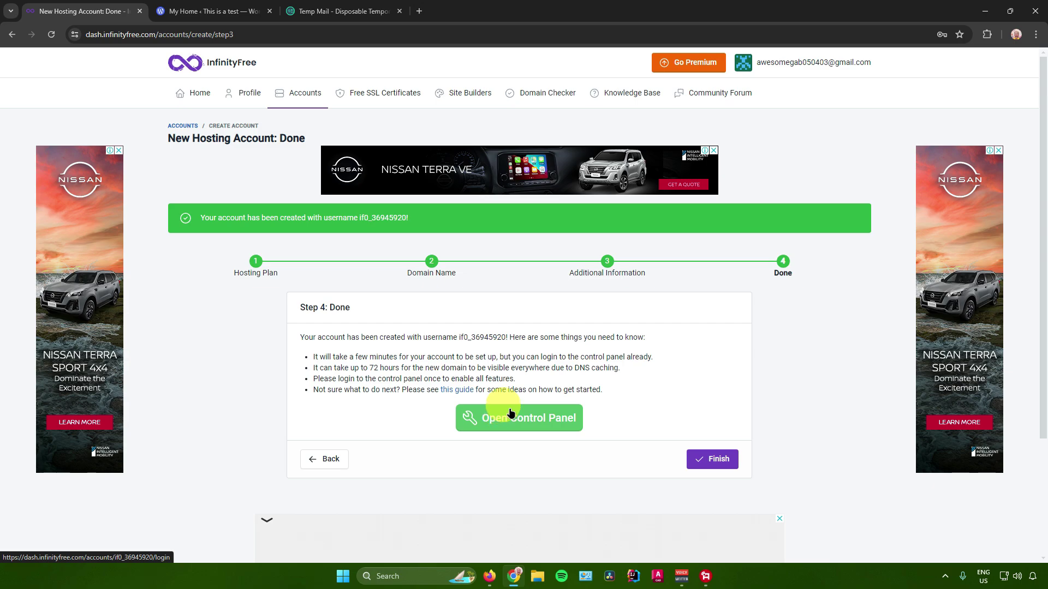
pyautogui.click(465, 420)
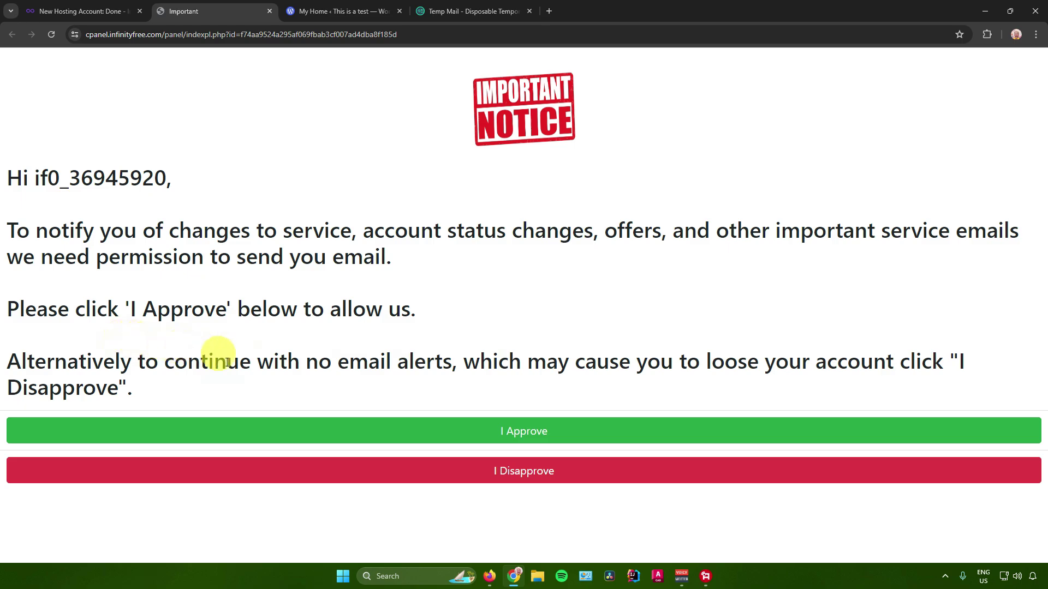
pyautogui.click(588, 431)
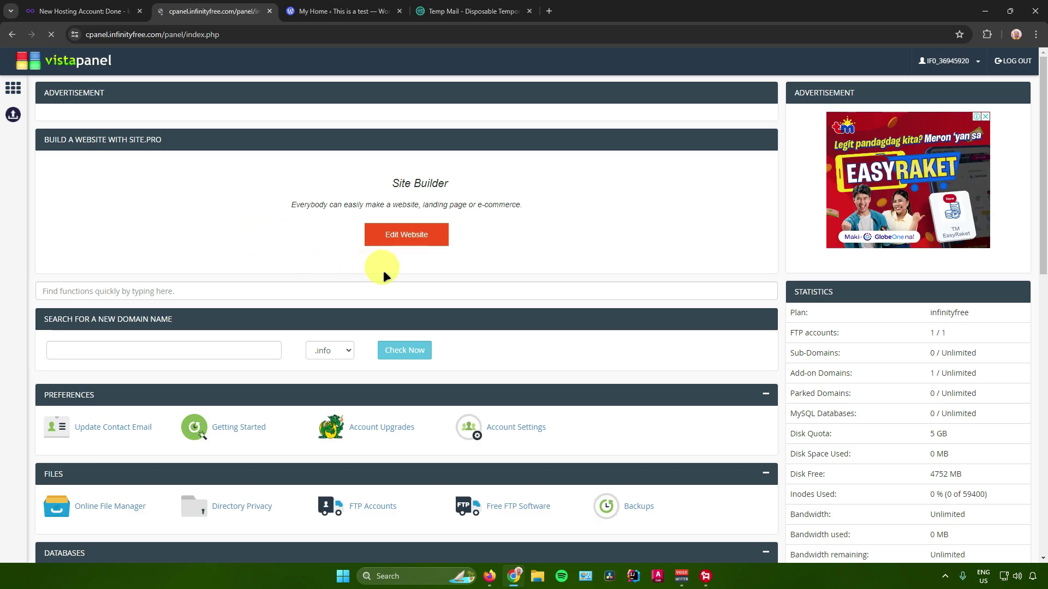
# Step: Open the Softaculous Apps Installer from the control panel's Software section
pyautogui.scroll(-1, 391, 276)
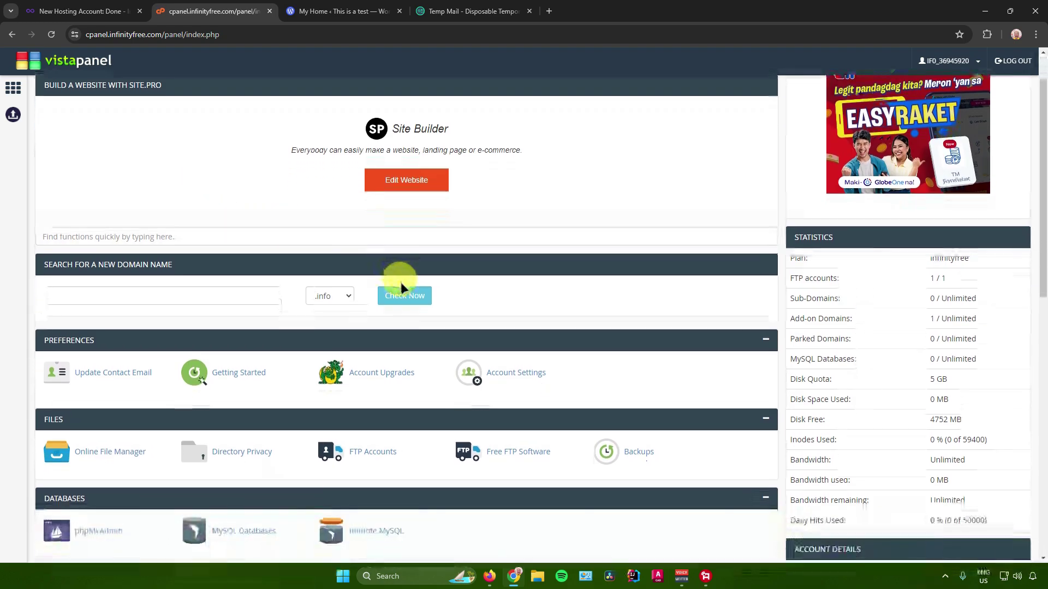
pyautogui.scroll(1, 513, 262)
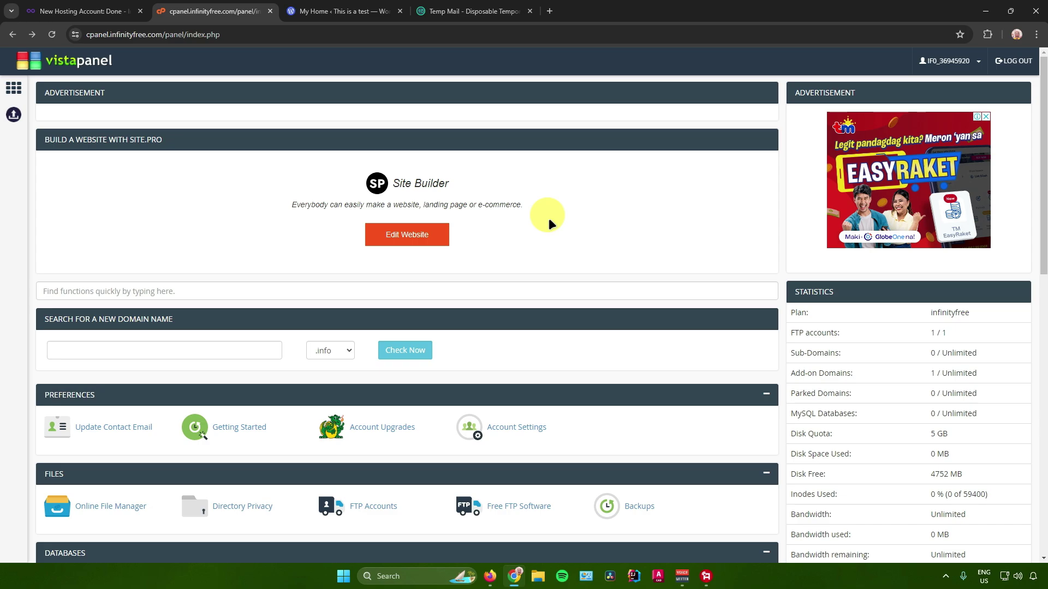
pyautogui.scroll(-5, 225, 300)
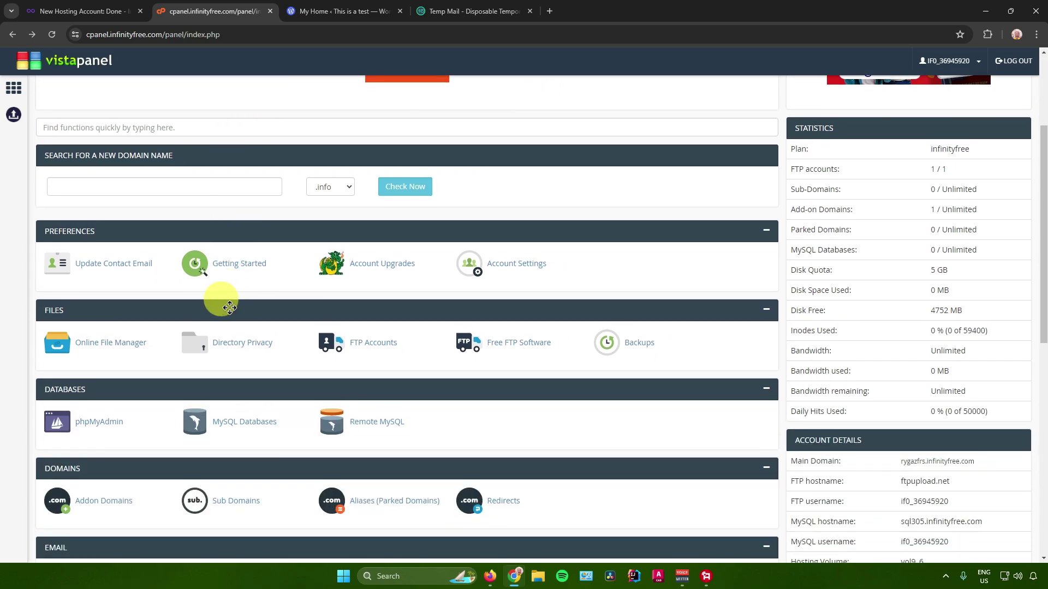
pyautogui.scroll(-7, 229, 307)
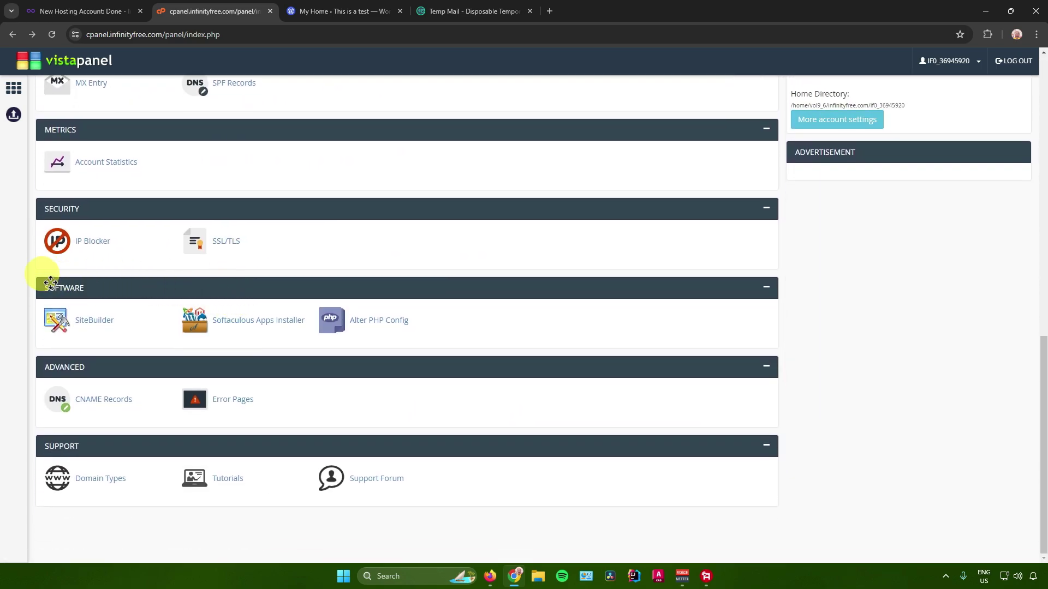
pyautogui.click(259, 322)
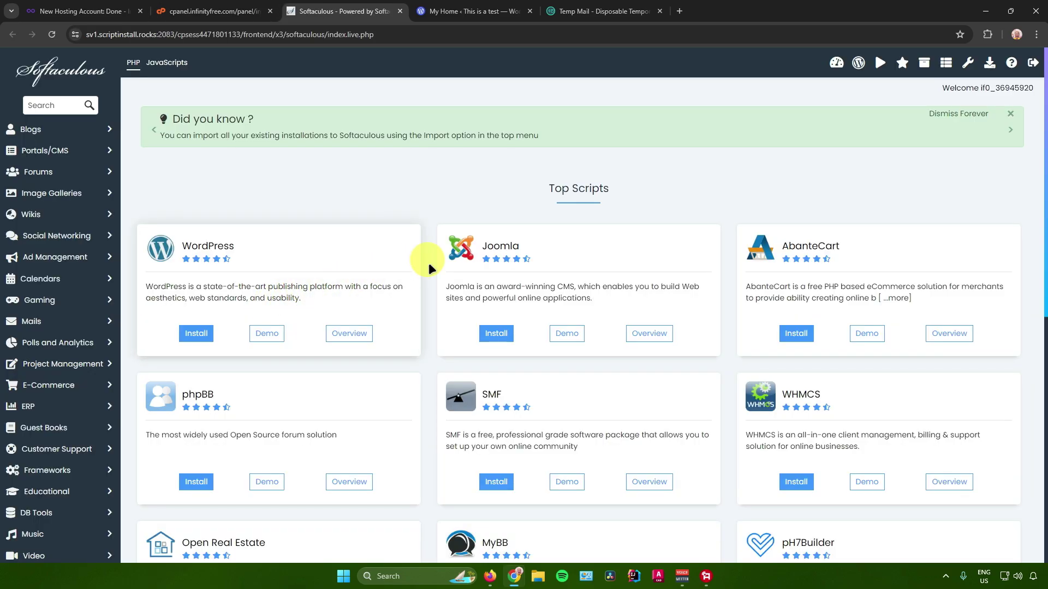
# Step: Browse the top scripts and open the installation form for WordPress
pyautogui.scroll(-4, 637, 264)
pyautogui.scroll(2, 692, 283)
pyautogui.scroll(1, 692, 283)
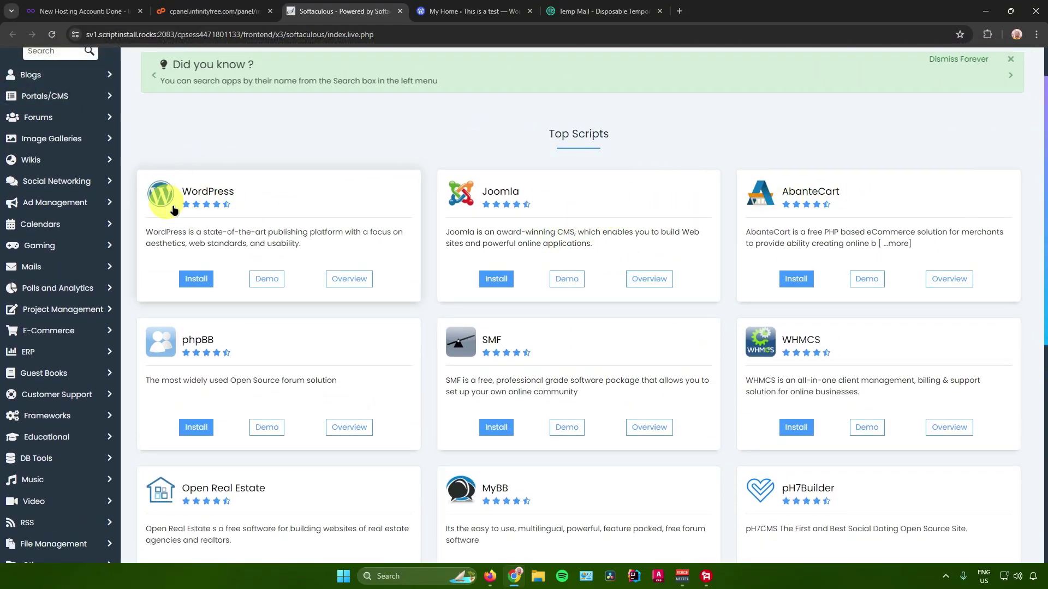
pyautogui.click(196, 279)
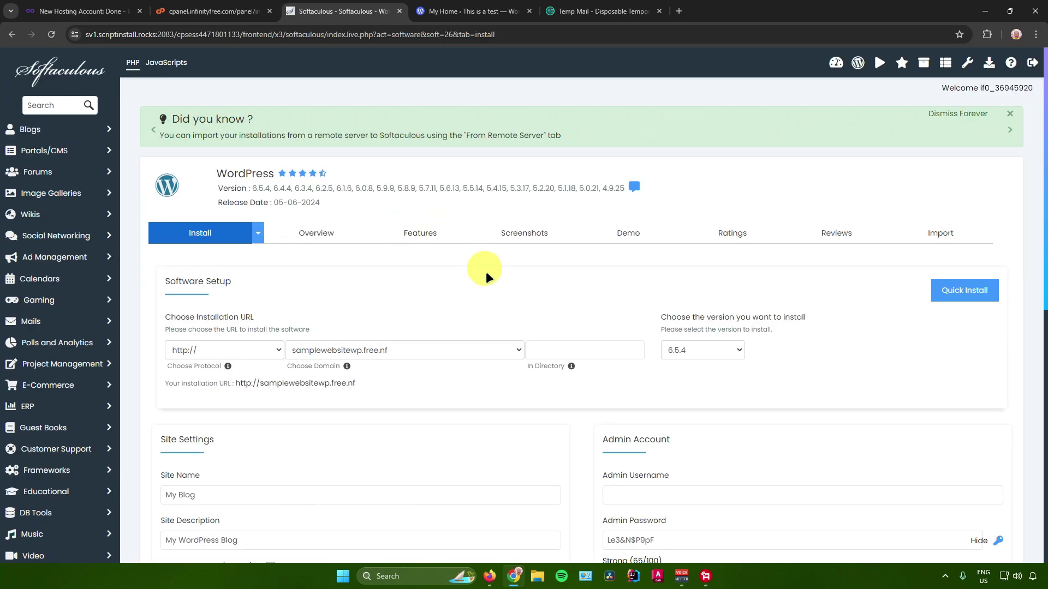
# Step: Set the WordPress admin username to Sample Username and enter the admin password
pyautogui.scroll(-4, 486, 273)
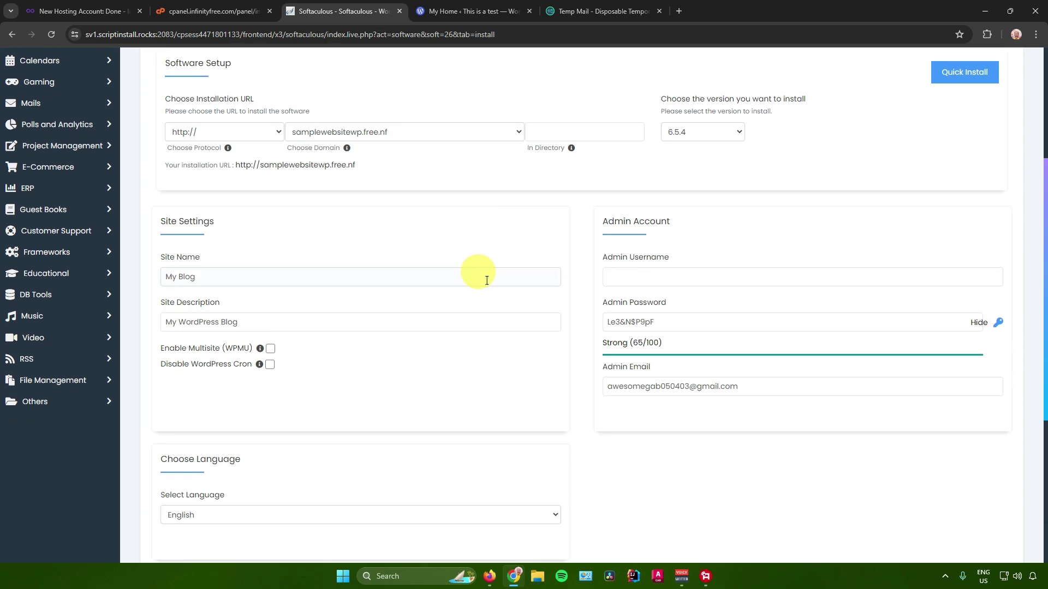
pyautogui.click(657, 279)
pyautogui.click(679, 280)
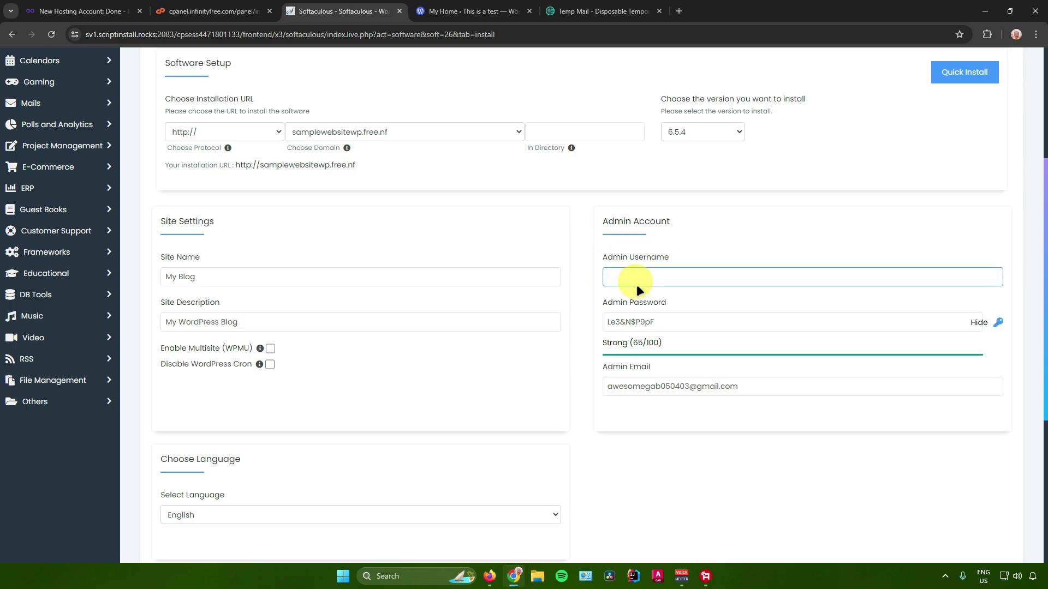
pyautogui.click(681, 321)
pyautogui.click(658, 273)
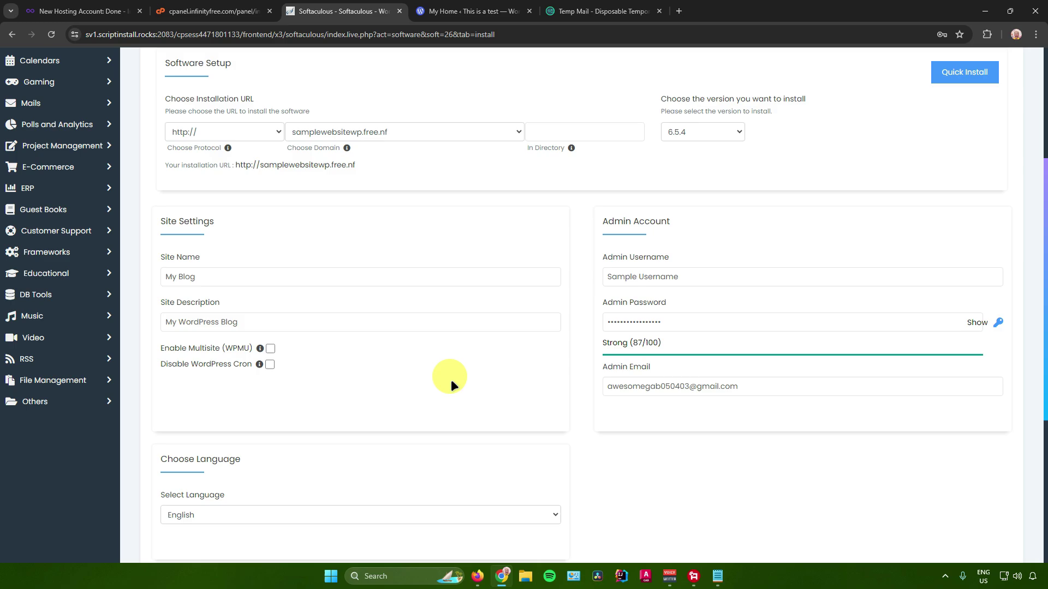
# Step: Install WordPress on samplewebsitewp.free.nf, keeping the language and remaining options at their defaults
pyautogui.scroll(-3, 426, 378)
pyautogui.scroll(-2, 439, 382)
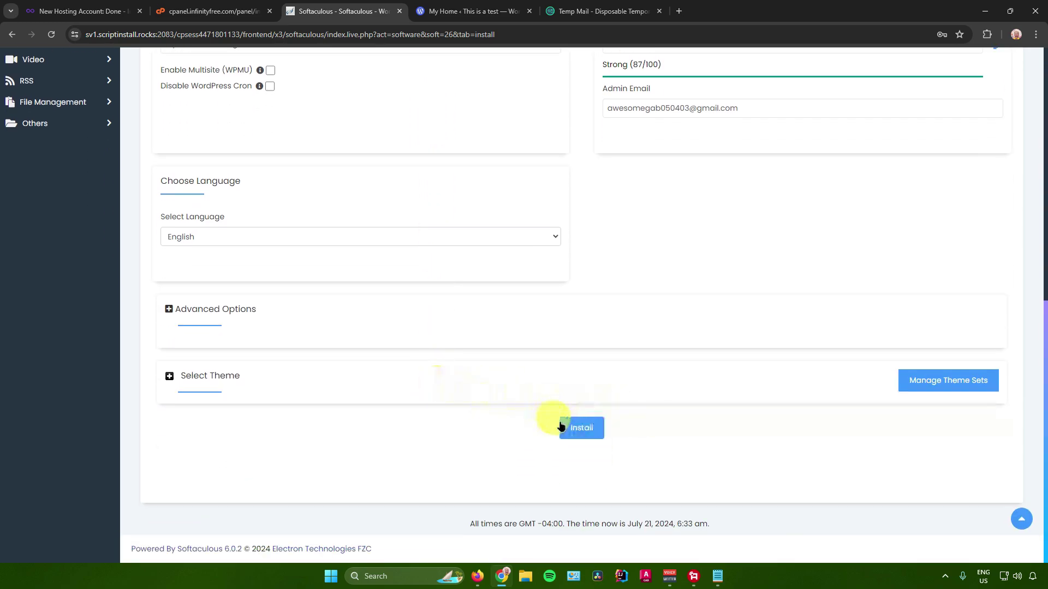
pyautogui.click(599, 434)
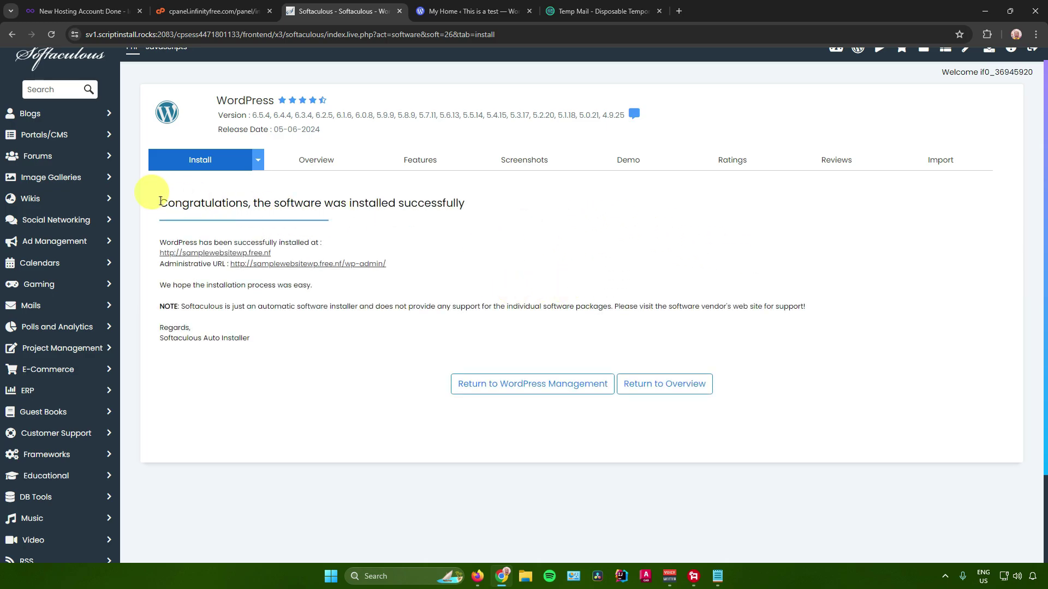
# Step: Open the installed site samplewebsitewp.free.nf in a new tab and look through its homepage
pyautogui.moveTo(159, 203); pyautogui.dragTo(459, 202)
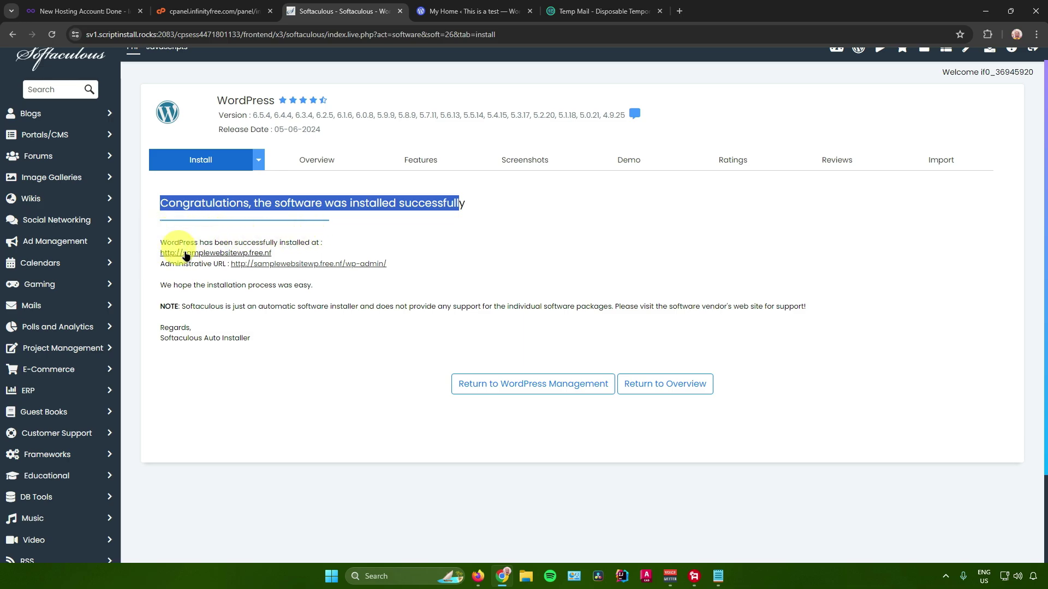
pyautogui.rightClick(211, 254)
pyautogui.click(240, 265)
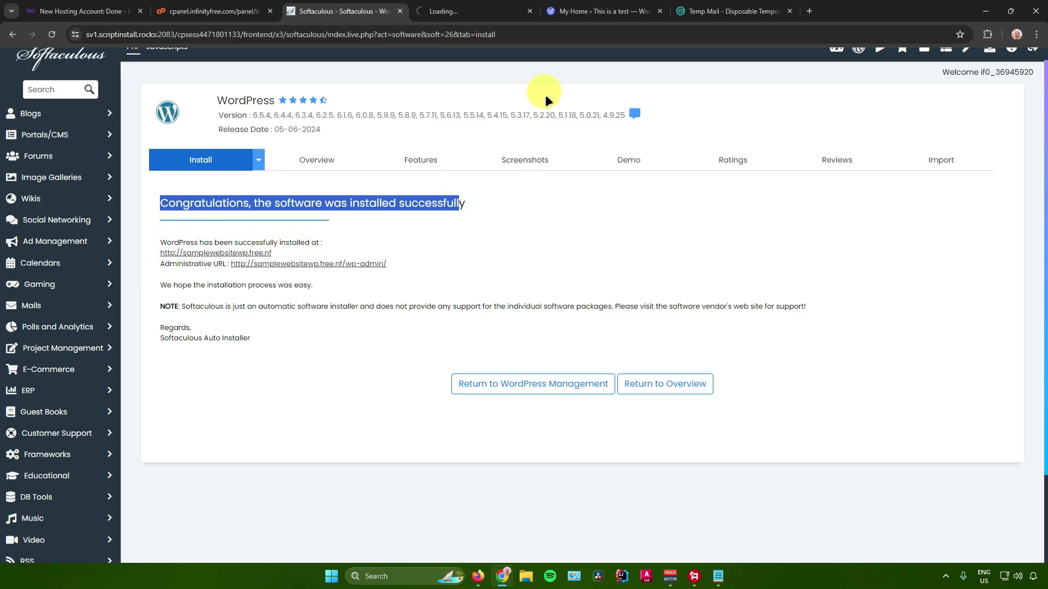
pyautogui.click(468, 12)
pyautogui.scroll(-5, 475, 182)
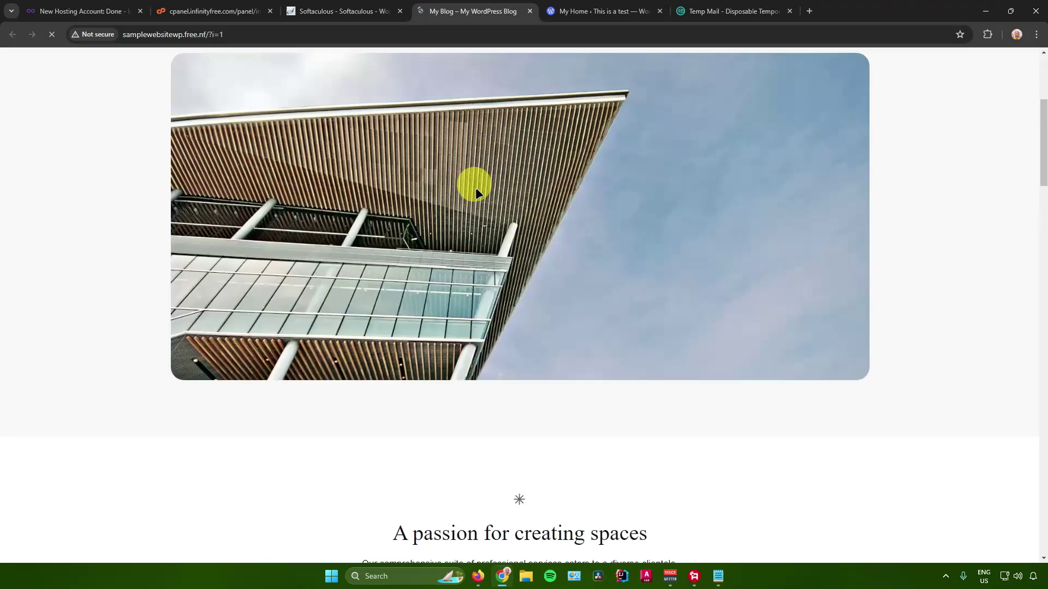
pyautogui.scroll(5, 491, 233)
pyautogui.scroll(-13, 256, 216)
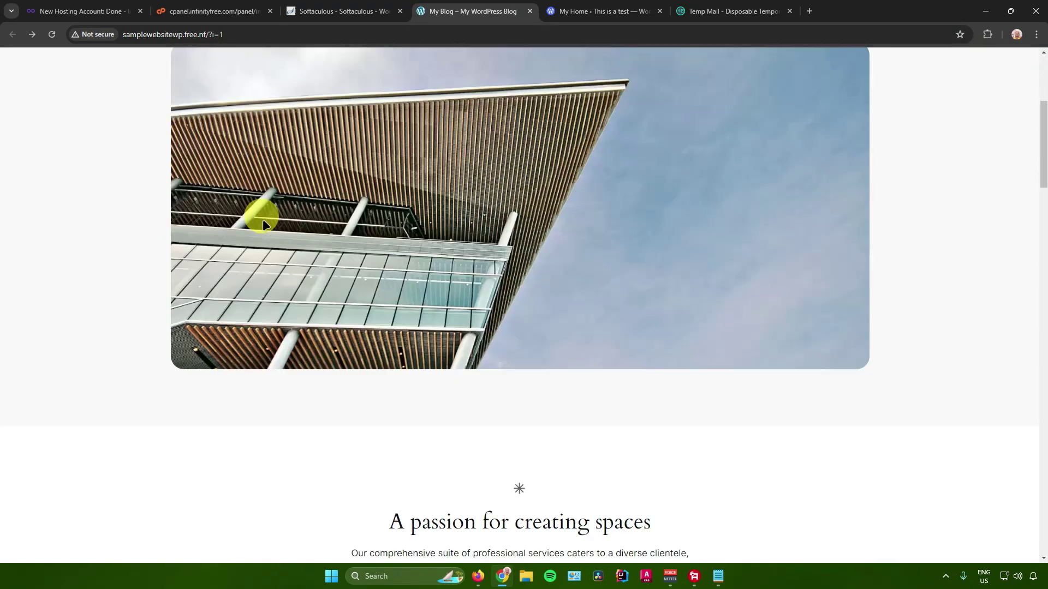
pyautogui.scroll(12, 404, 257)
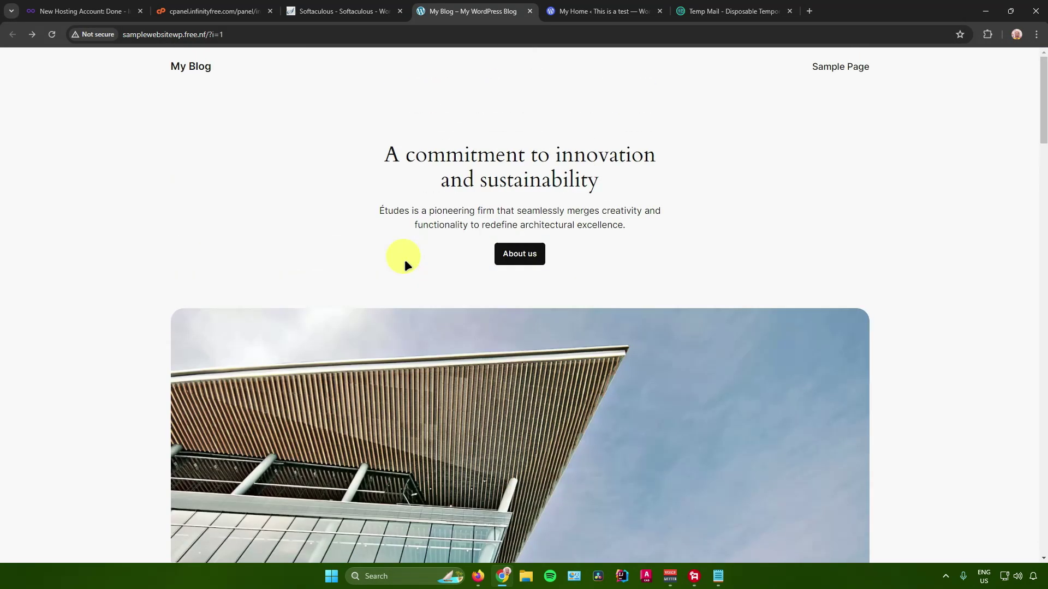
pyautogui.rightClick(405, 261)
pyautogui.click(280, 213)
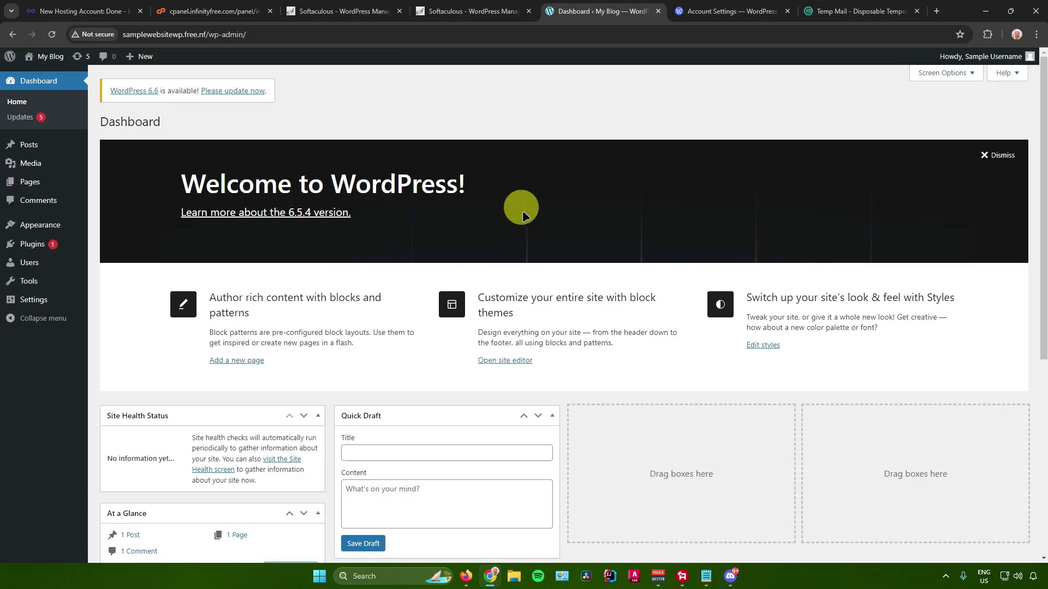
# Step: Look through the new site's WordPress admin dashboard and its widgets
pyautogui.scroll(-4, 520, 207)
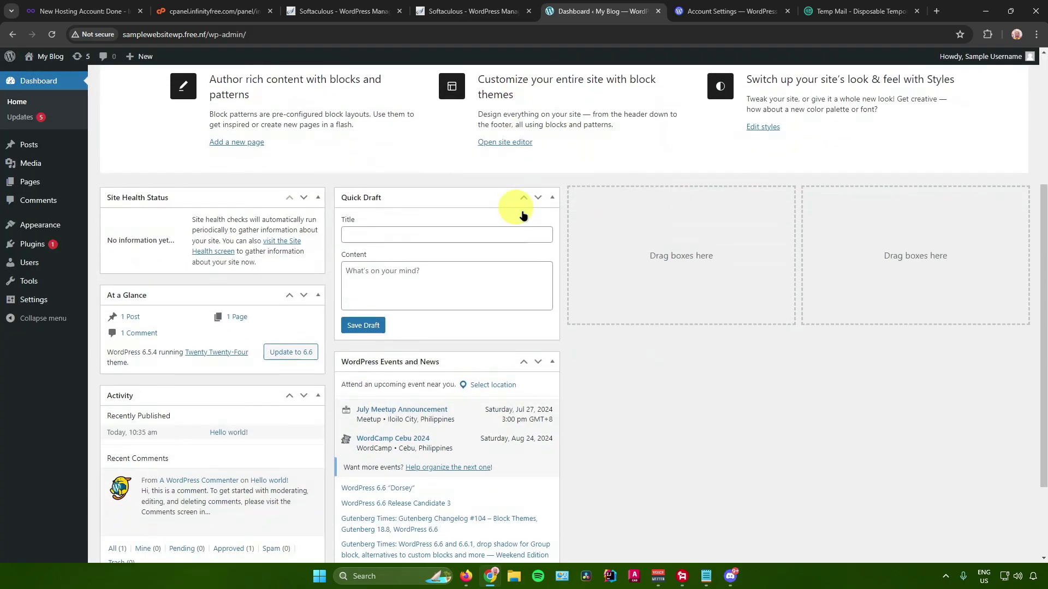
pyautogui.scroll(4, 524, 212)
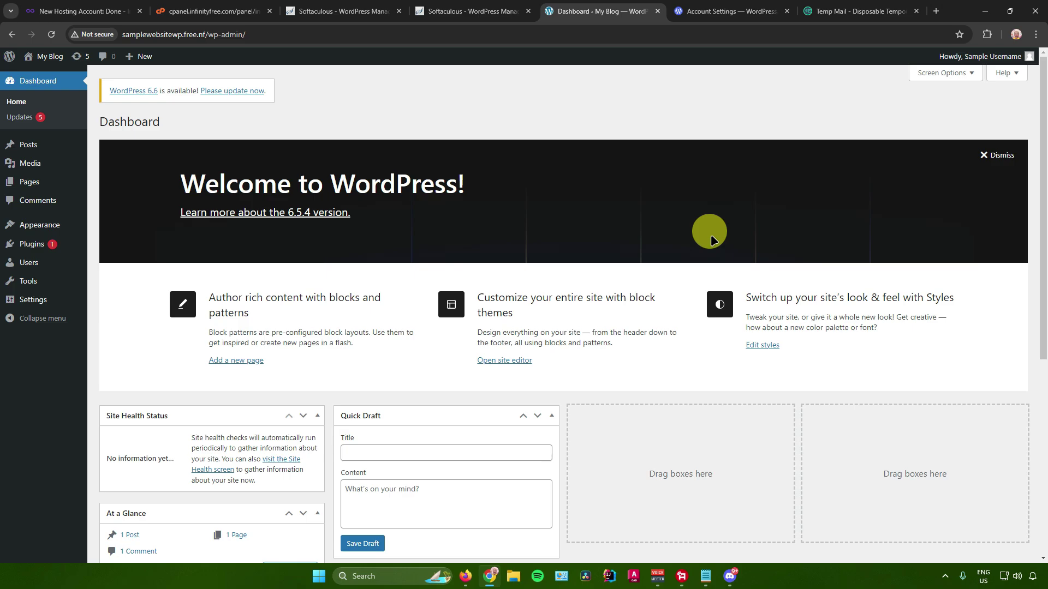
pyautogui.scroll(-5, 331, 192)
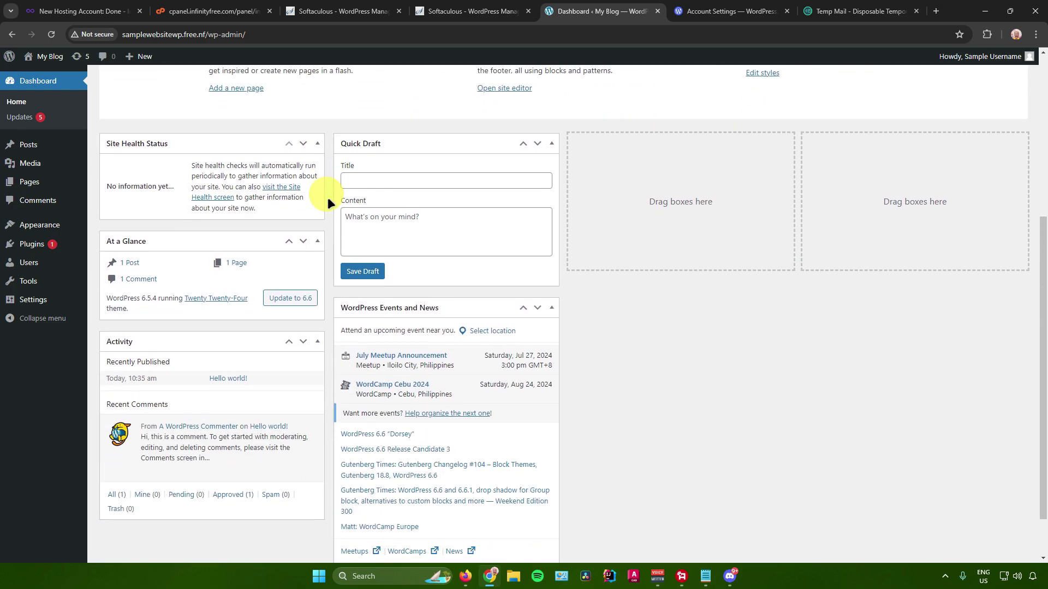
pyautogui.scroll(5, 240, 202)
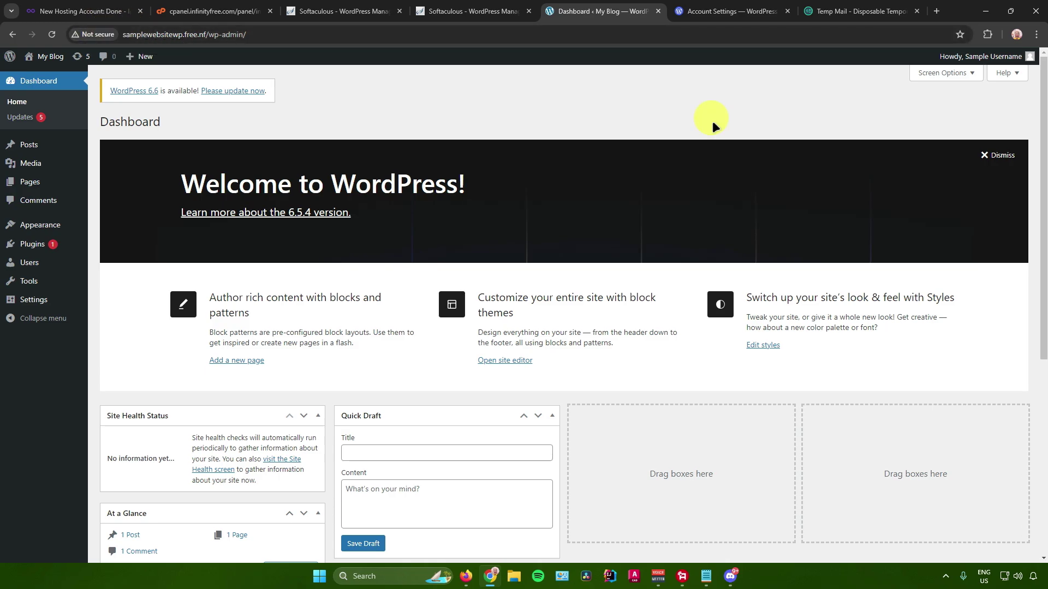
pyautogui.click(88, 11)
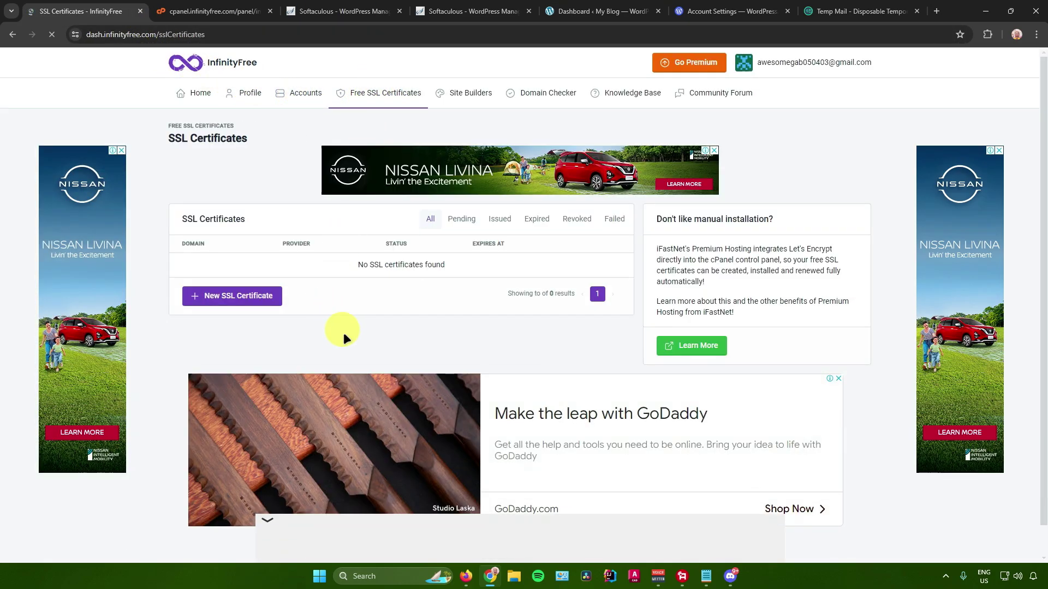
pyautogui.click(255, 295)
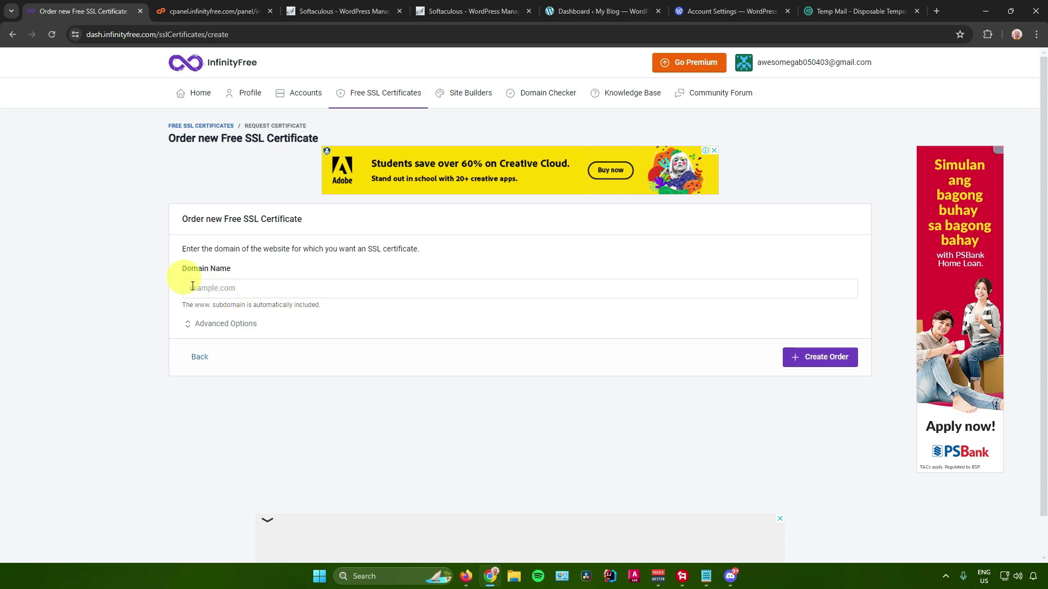
pyautogui.click(228, 288)
pyautogui.write('http://samplewebsitewp.free.nf')
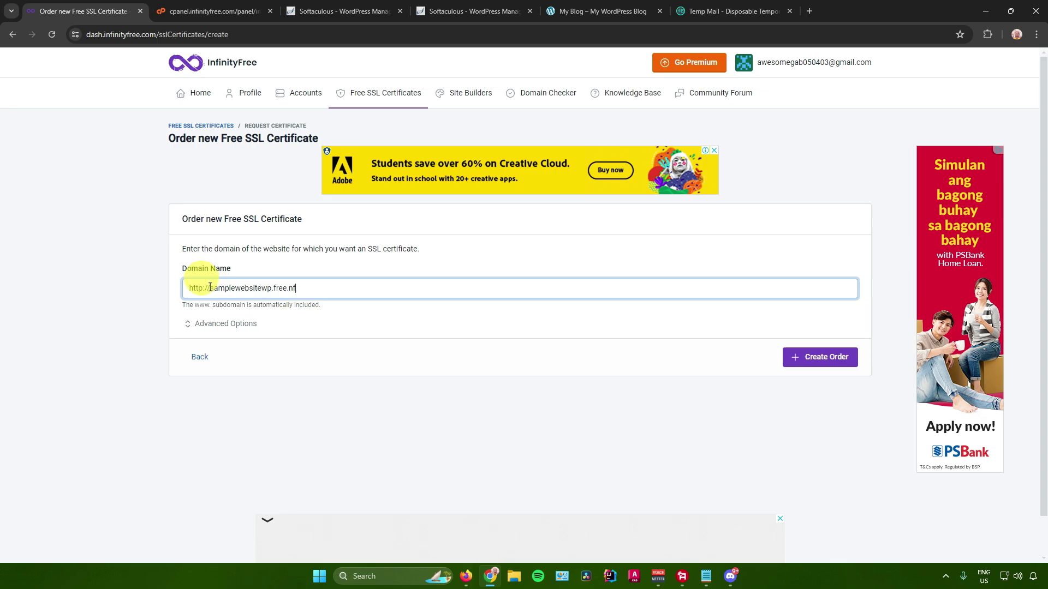
pyautogui.moveTo(210, 288); pyautogui.dragTo(194, 289)
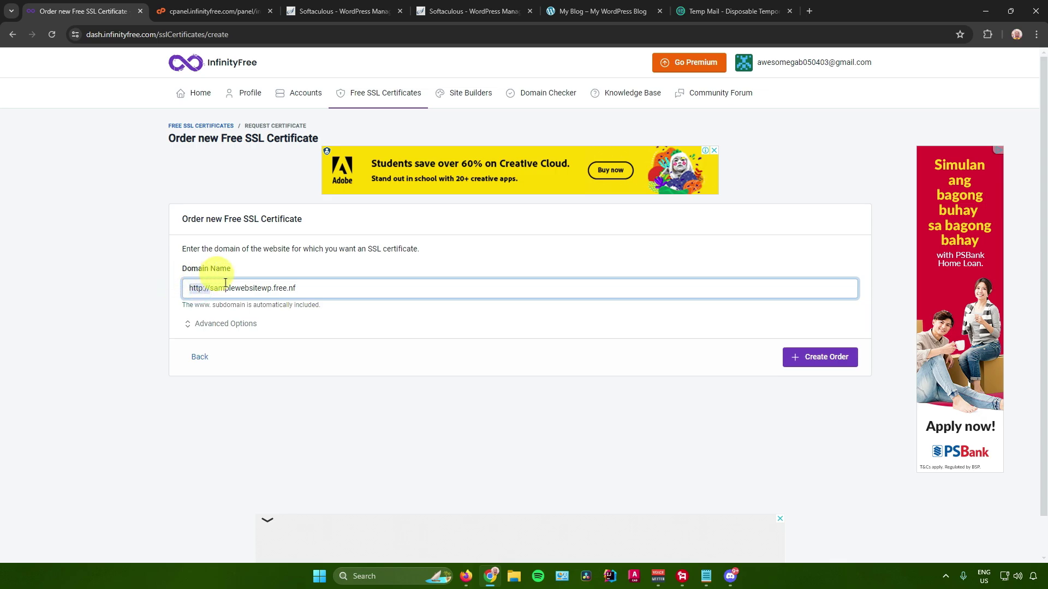
pyautogui.press('BackSpace')
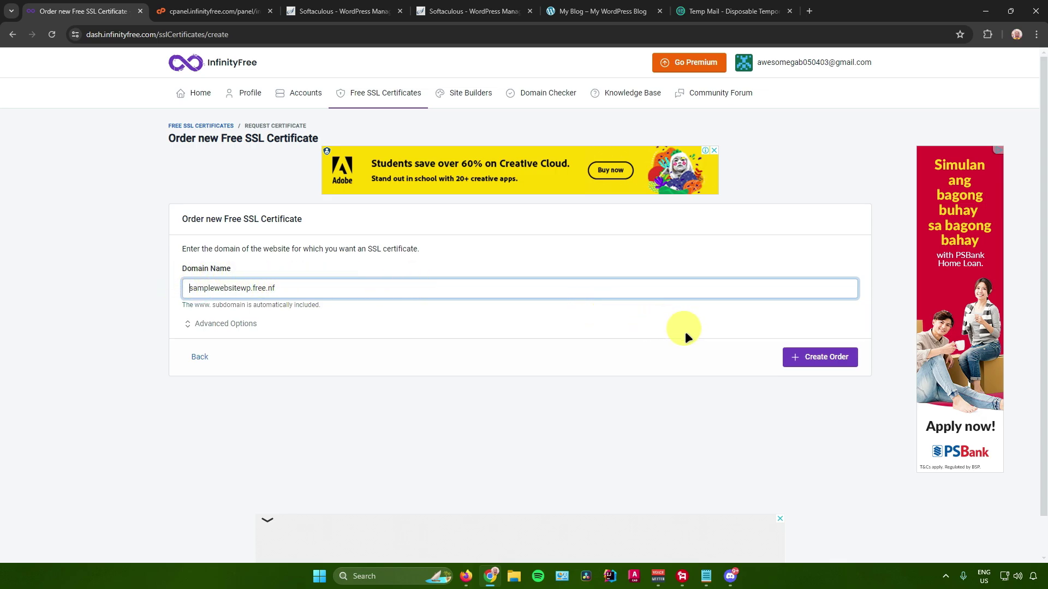
pyautogui.click(824, 357)
# Step: Set up the domain's CNAME records automatically and request the SSL certificate once they are ready
pyautogui.scroll(-1, 107, 280)
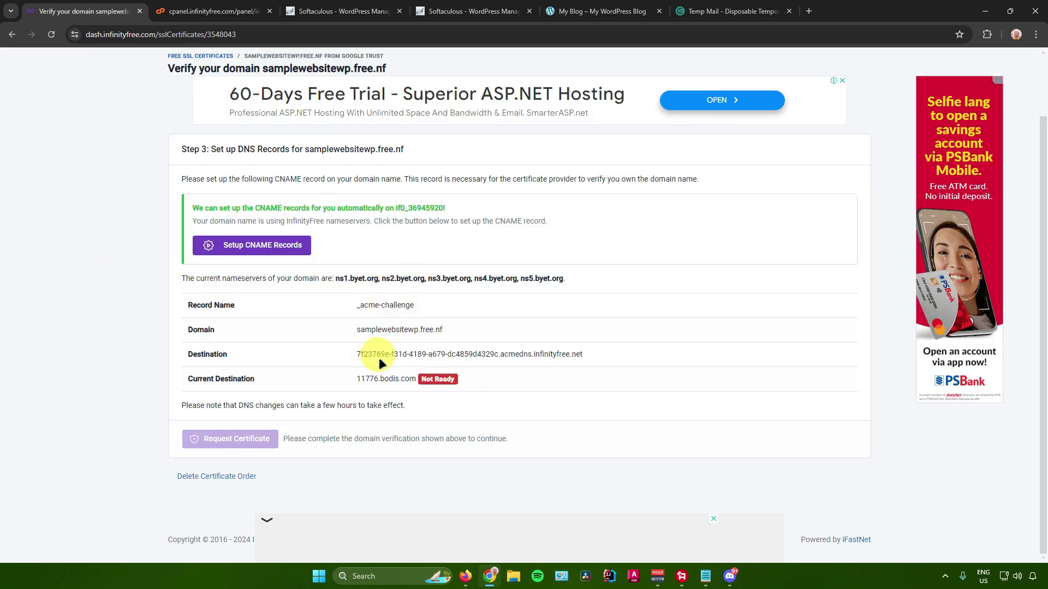
pyautogui.click(272, 246)
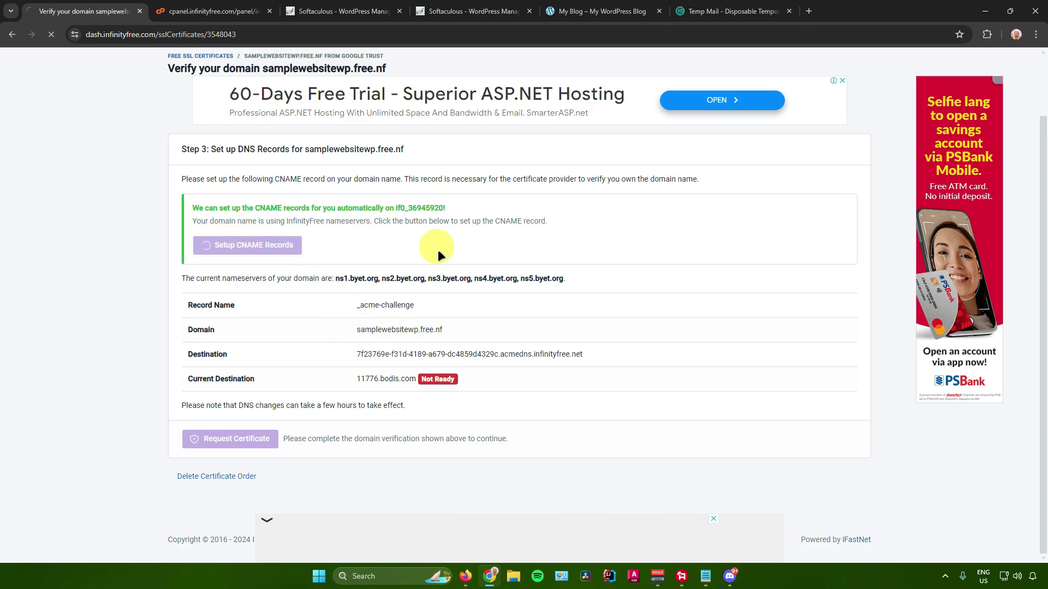
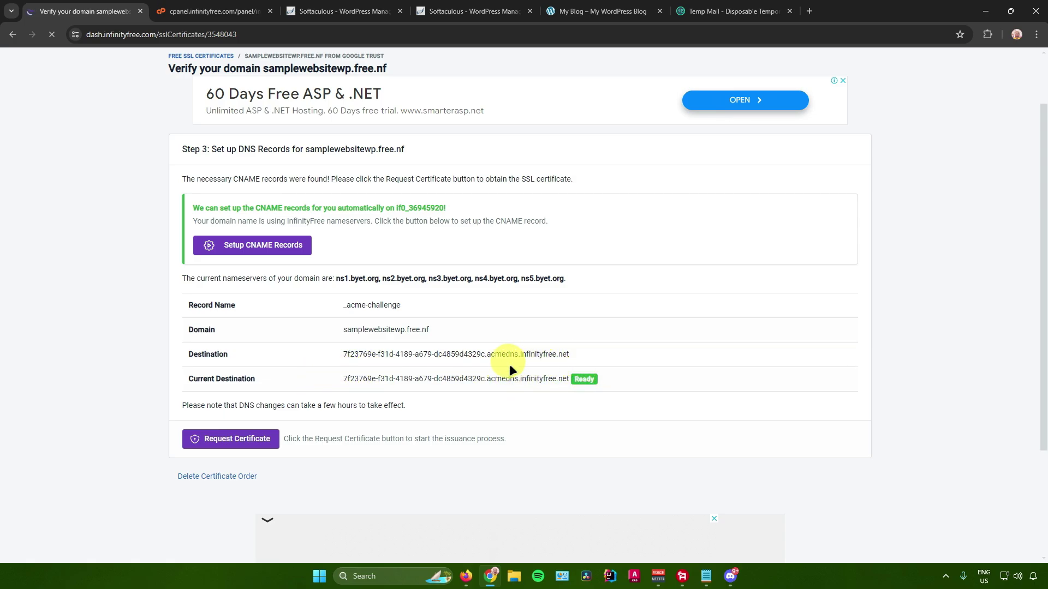
pyautogui.click(246, 440)
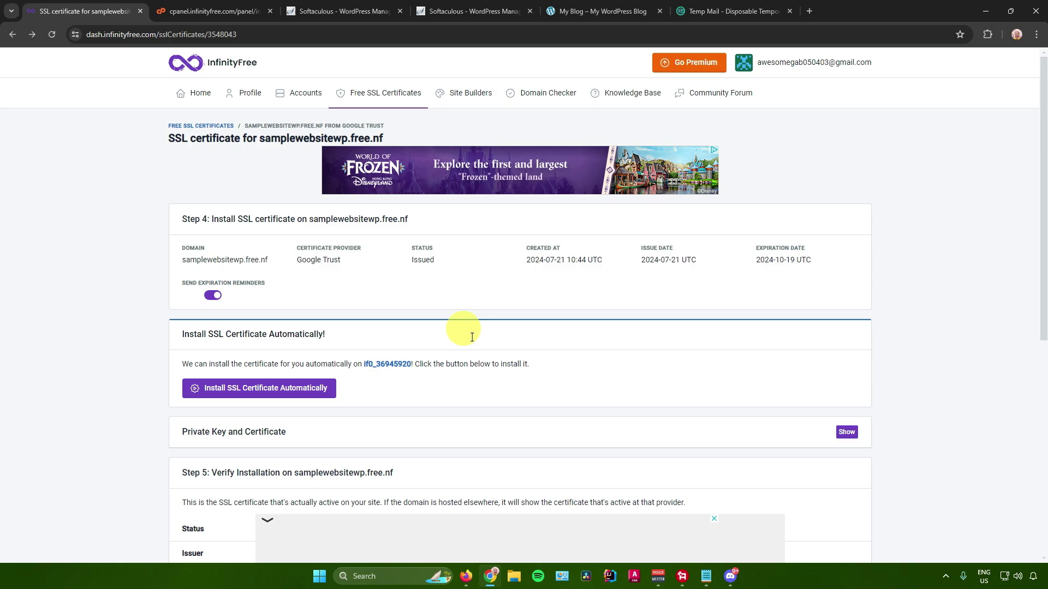
# Step: Review the installation and verification sections, and install the issued SSL certificate automatically on the hosting account
pyautogui.scroll(-3, 395, 320)
pyautogui.scroll(2, 390, 317)
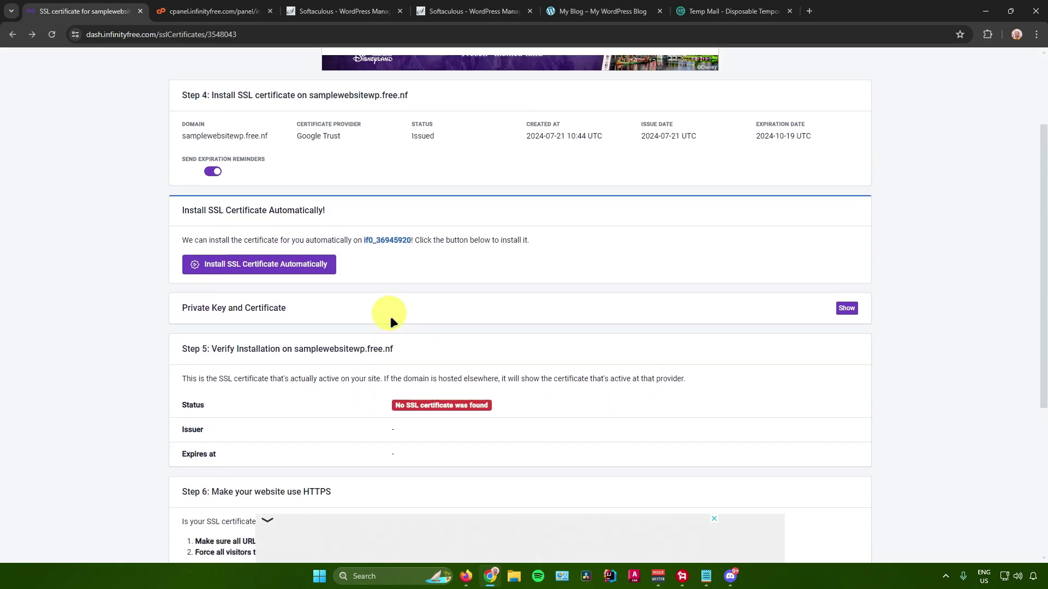
pyautogui.scroll(-5, 390, 316)
pyautogui.scroll(6, 391, 316)
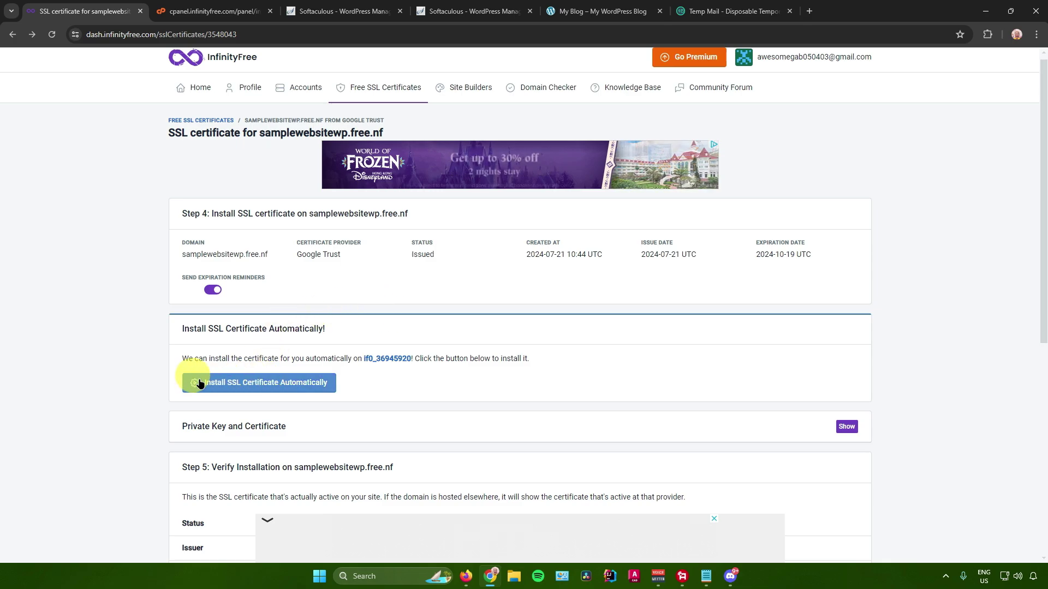
pyautogui.click(289, 382)
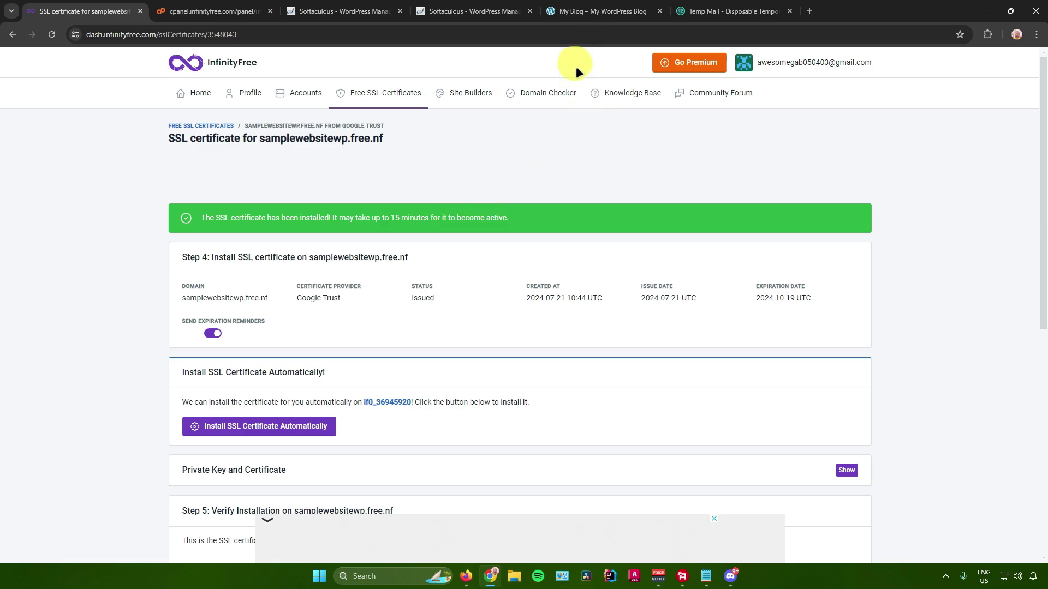
# Step: Check the certificate's installation status and reload the samplewebsitewp.free.nf homepage to check its connection security
pyautogui.click(594, 11)
pyautogui.click(243, 122)
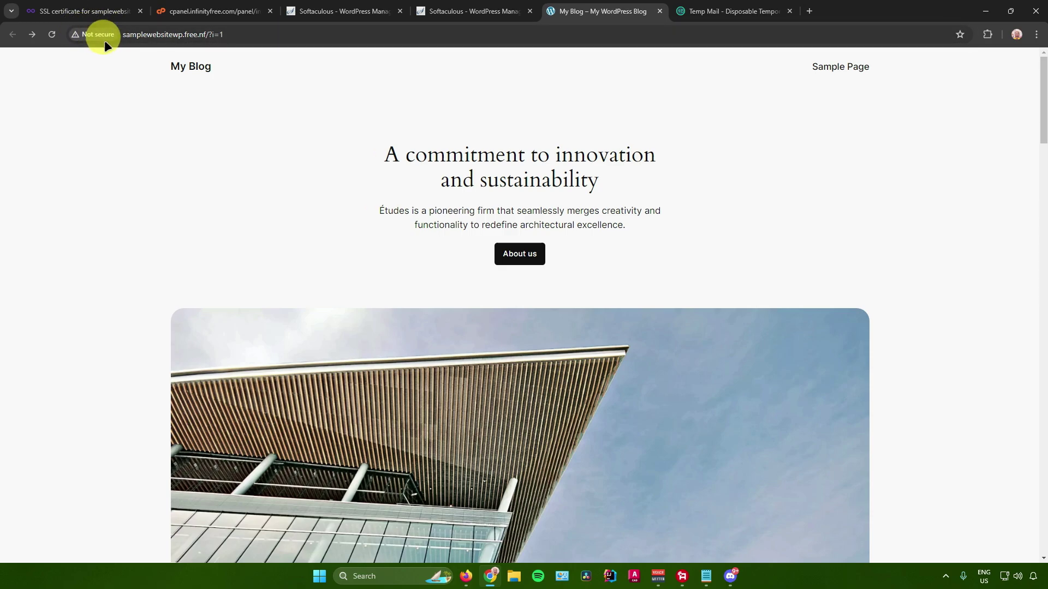
pyautogui.hotkey('ctrl', '1')
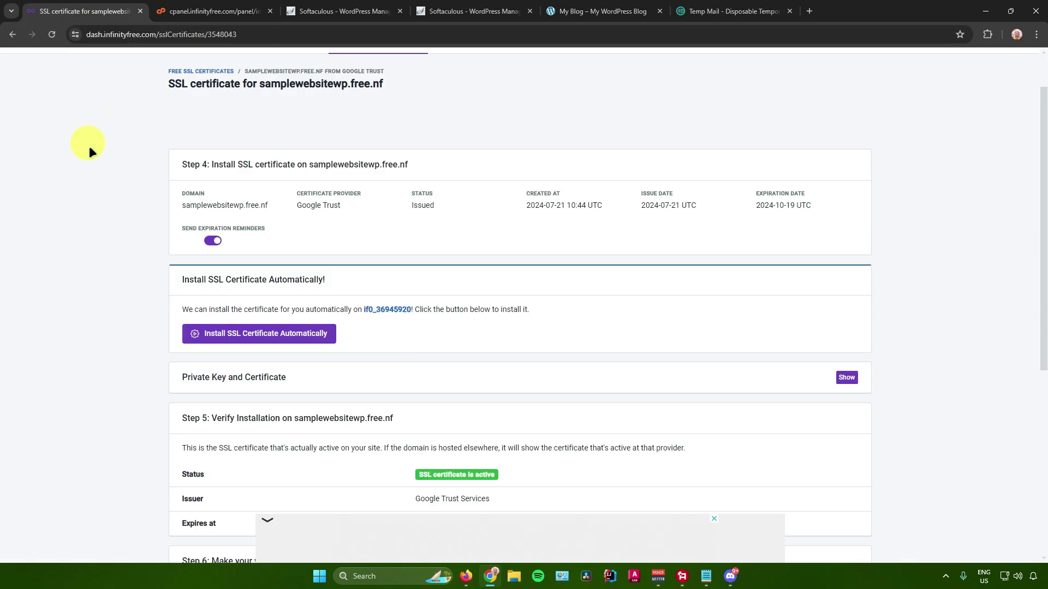
pyautogui.scroll(-4, 317, 304)
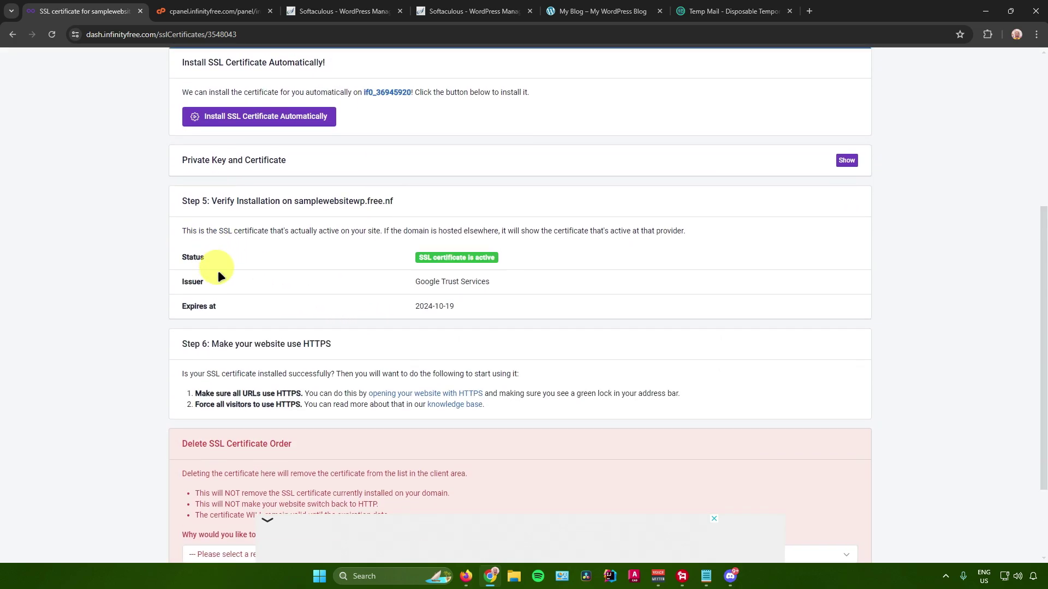
pyautogui.scroll(3, 218, 271)
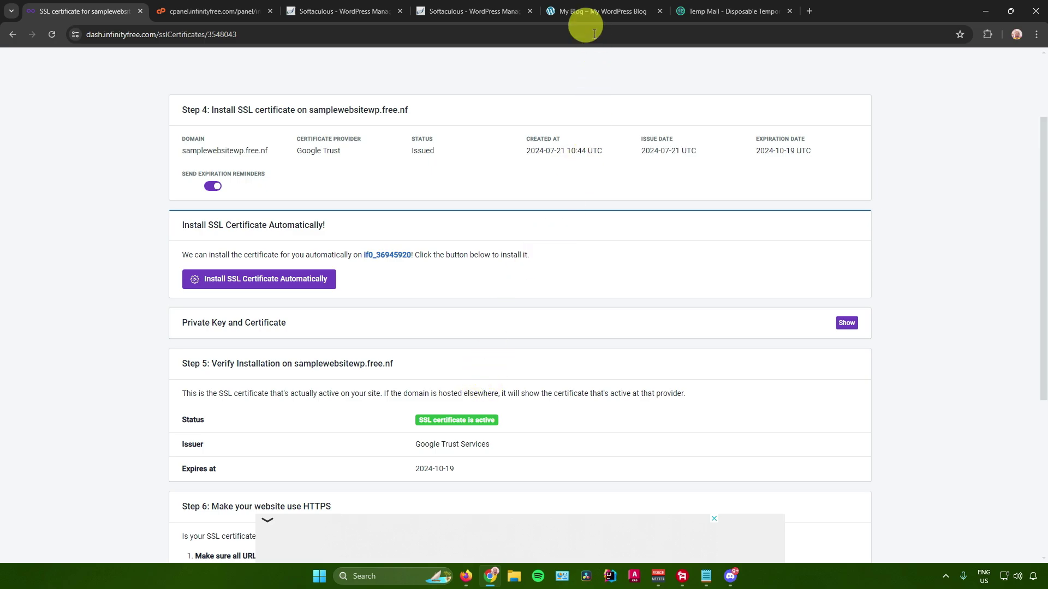
pyautogui.click(588, 12)
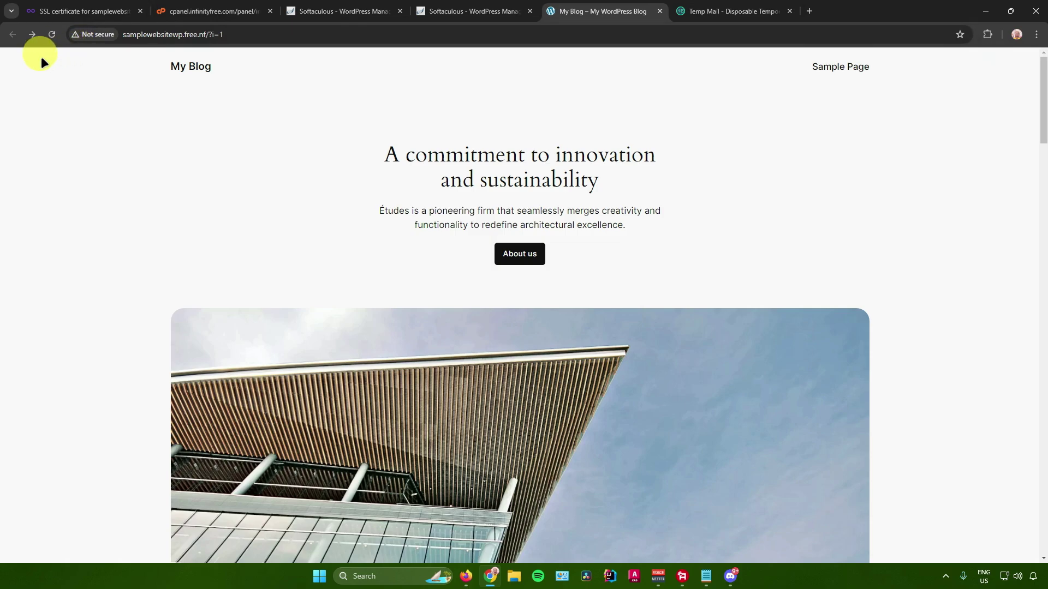
pyautogui.click(52, 35)
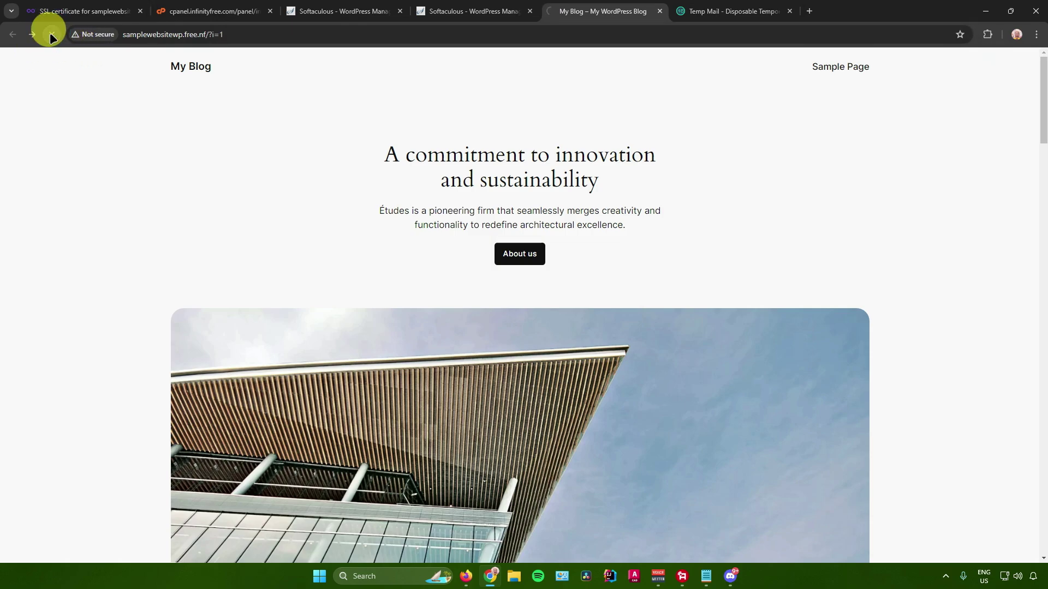